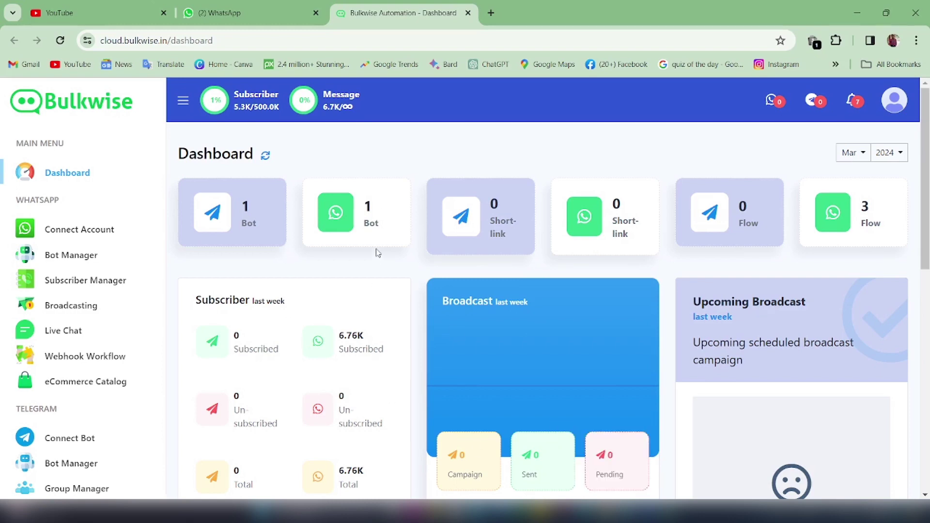
- Create a new bot reply flow from the WhatsApp Bot Manager's Bot Reply settings
{"action": "left_click", "coordinate": [73, 257]}
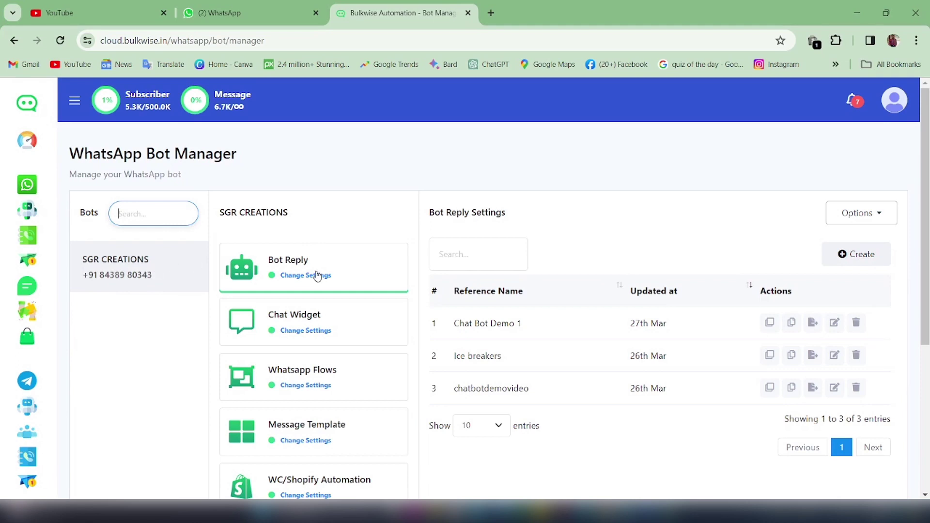
{"action": "left_click", "coordinate": [374, 272]}
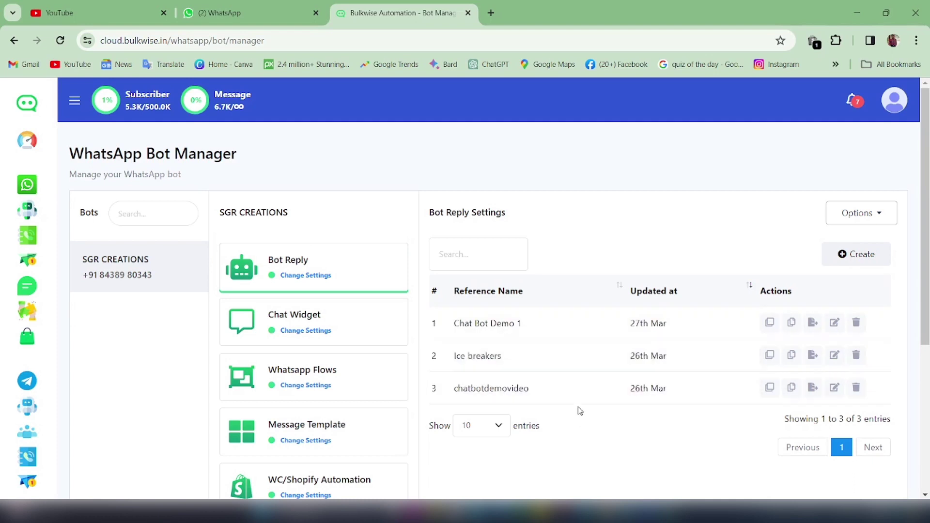
{"action": "left_click", "coordinate": [854, 257]}
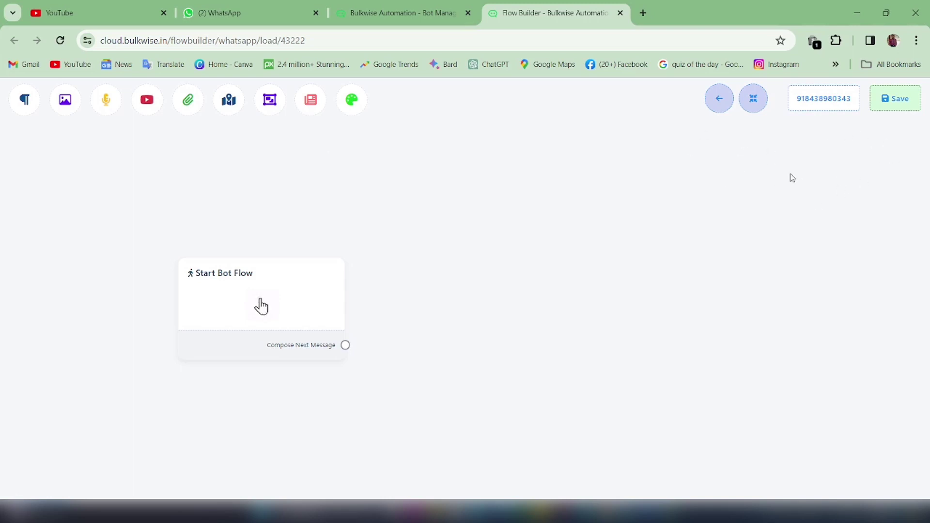
- Configure the Start Bot Flow block with the trigger keywords "Hi, Hello, Start" and exact keyword matching
{"action": "left_click_drag", "start_coordinate": [288, 297], "coordinate": [479, 212]}
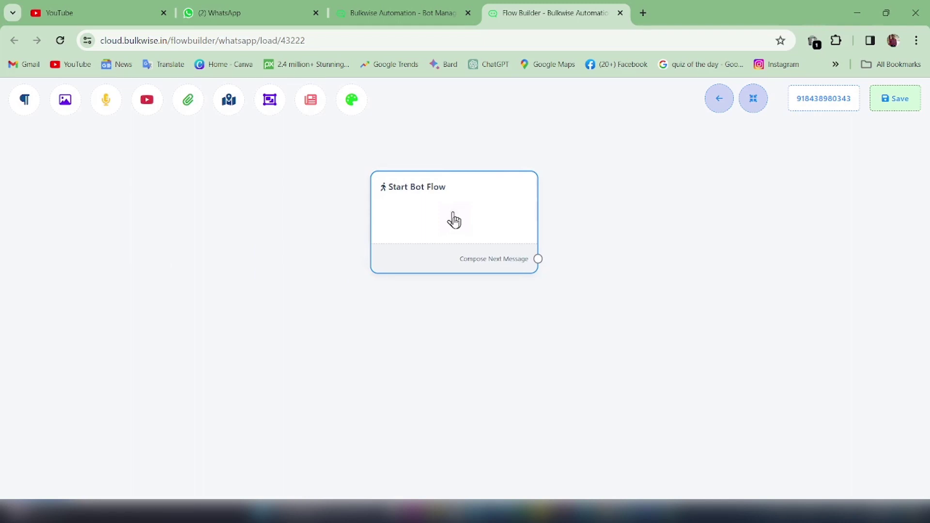
{"action": "left_click", "coordinate": [454, 219]}
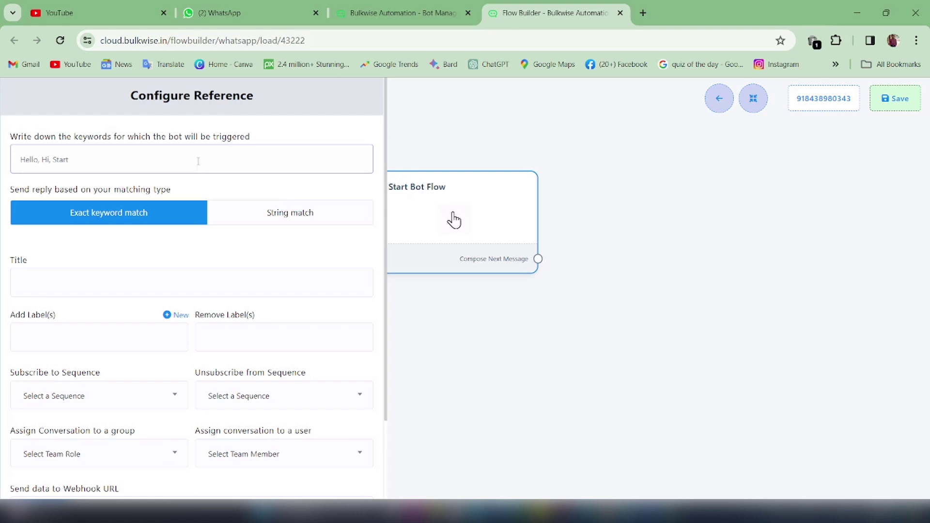
{"action": "type", "text": "Hi, Hello, Start"}
{"action": "left_click_drag", "start_coordinate": [29, 163], "coordinate": [127, 160]}
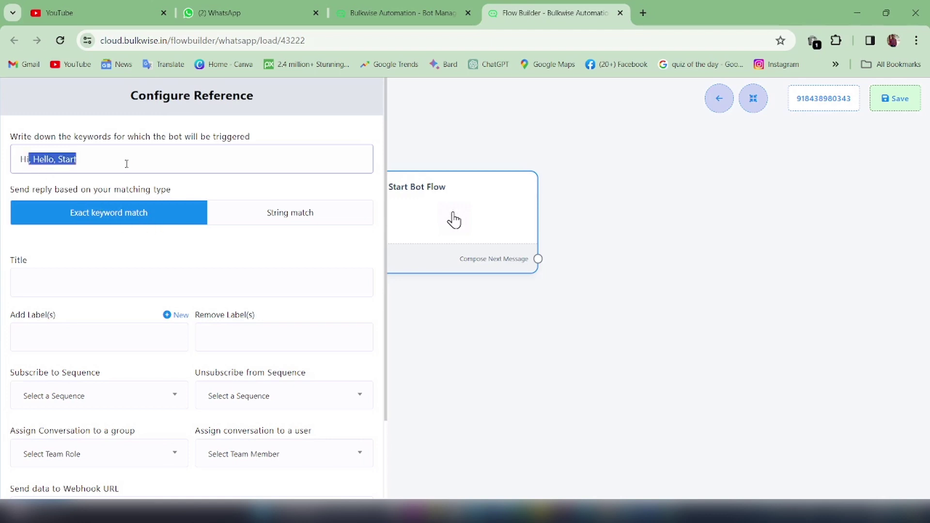
{"action": "left_click", "coordinate": [183, 245]}
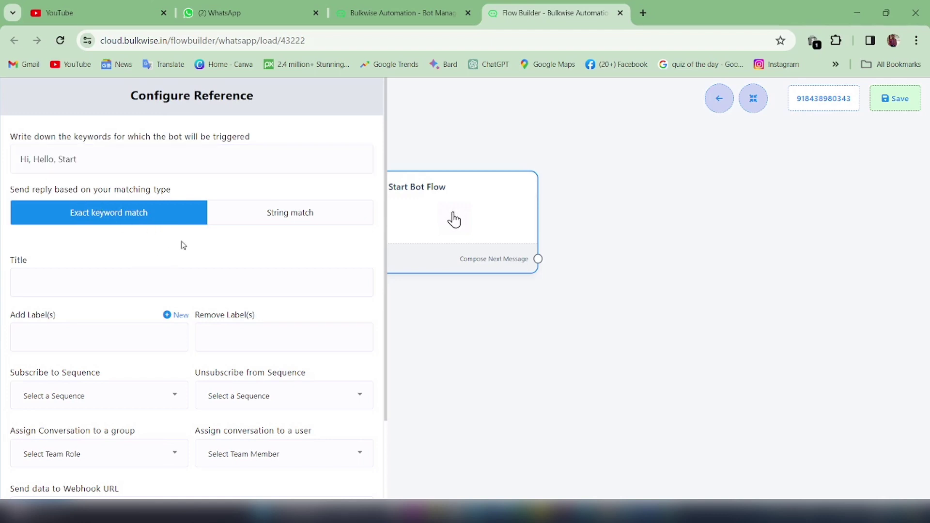
{"action": "left_click", "coordinate": [271, 227]}
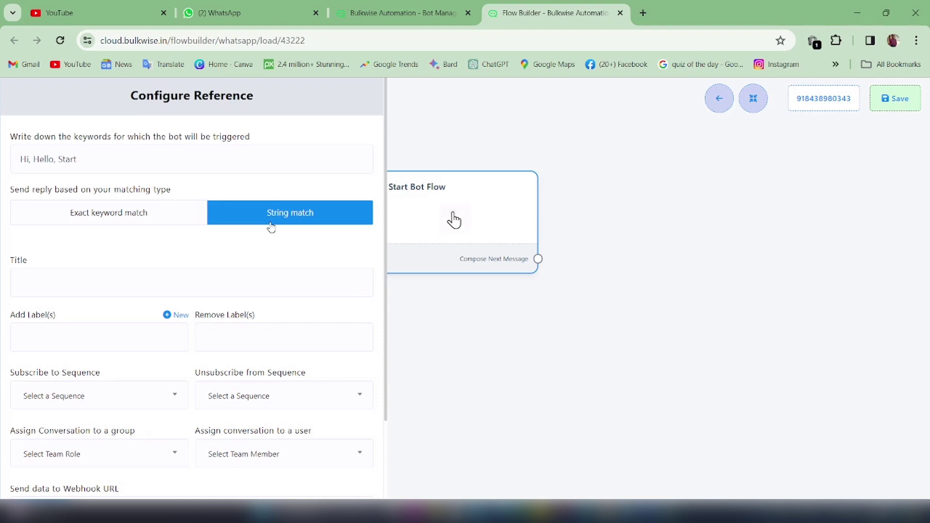
{"action": "left_click", "coordinate": [129, 224]}
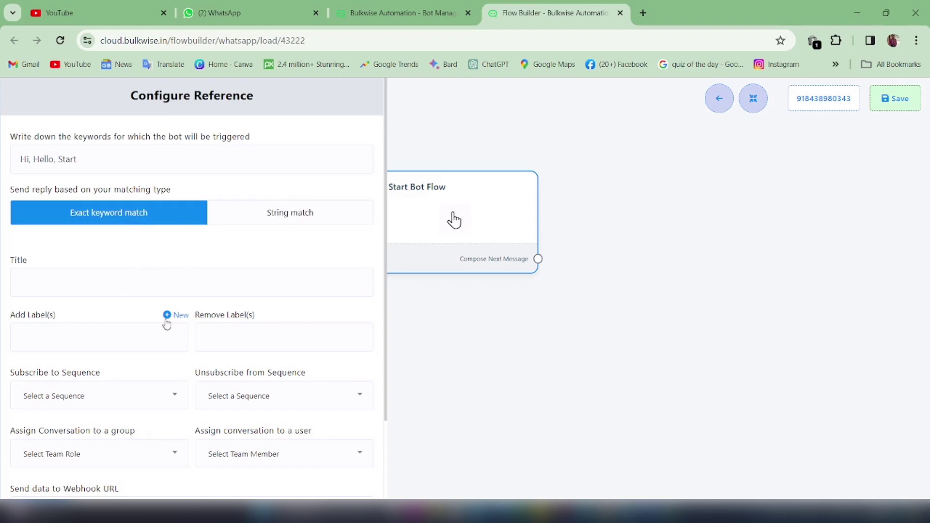
- Title the bot flow "Chat Bot Demo 2"
{"action": "scroll", "coordinate": [182, 262], "scroll_direction": "down", "scroll_amount": 1}
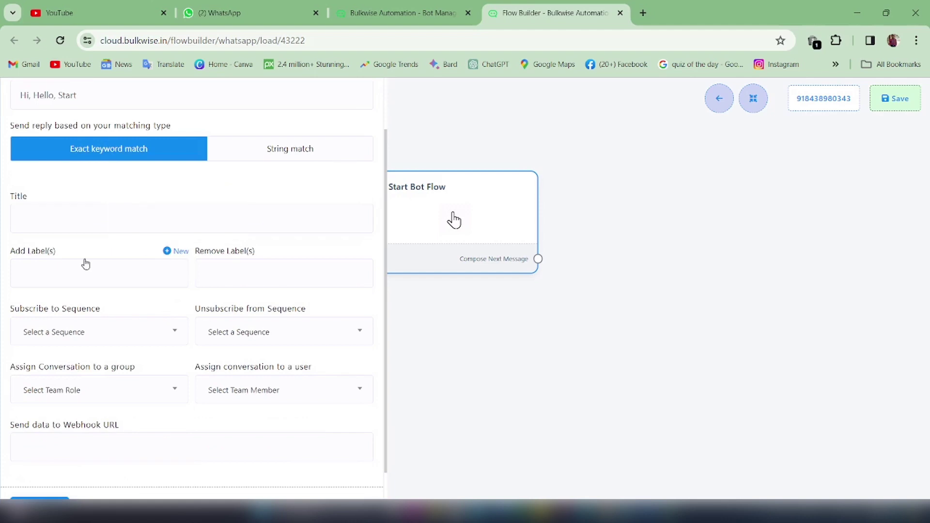
{"action": "left_click", "coordinate": [115, 219]}
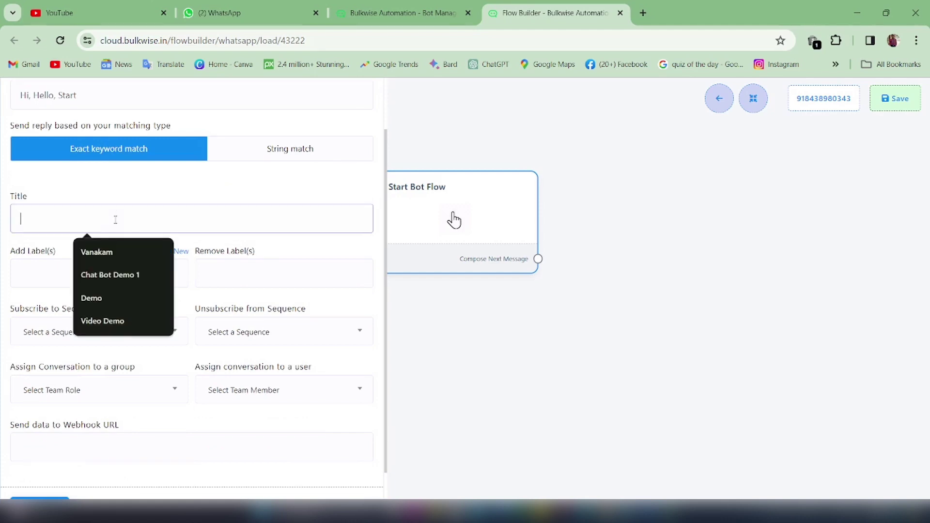
{"action": "left_click", "coordinate": [116, 275]}
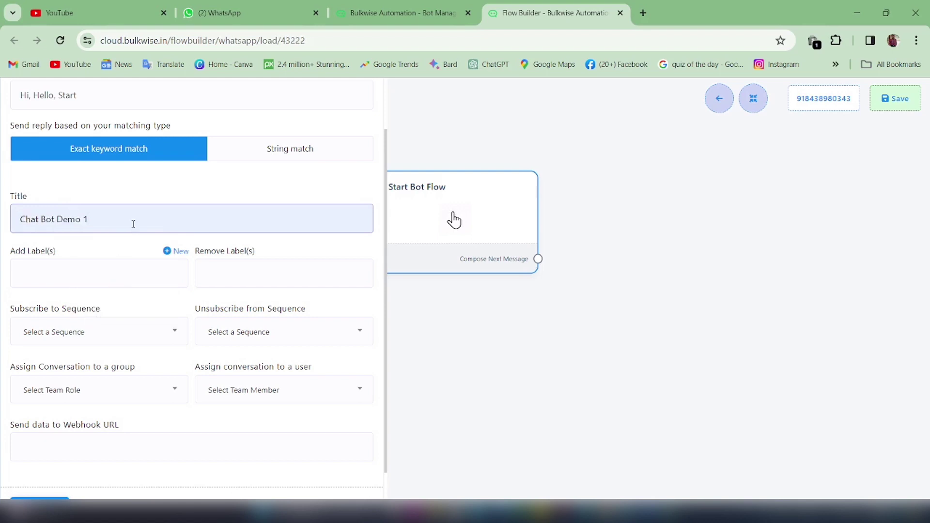
{"action": "key", "text": "BackSpace"}
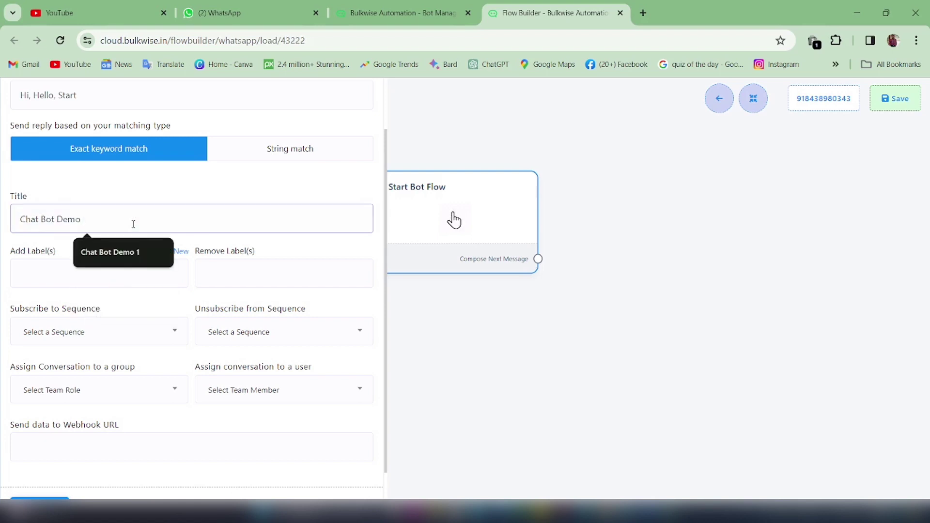
{"action": "type", "text": "2"}
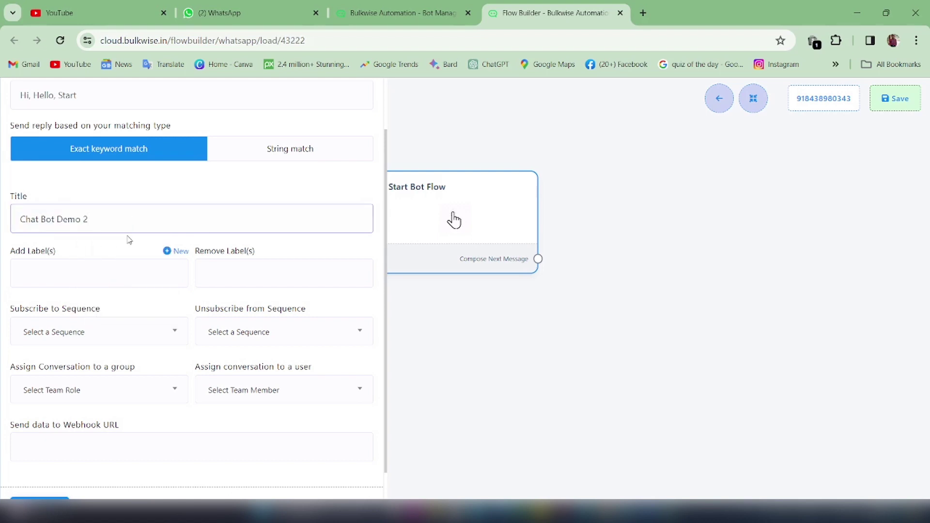
- Add the label "Leads" to the bot flow's start settings
{"action": "scroll", "coordinate": [130, 241], "scroll_direction": "down", "scroll_amount": 1}
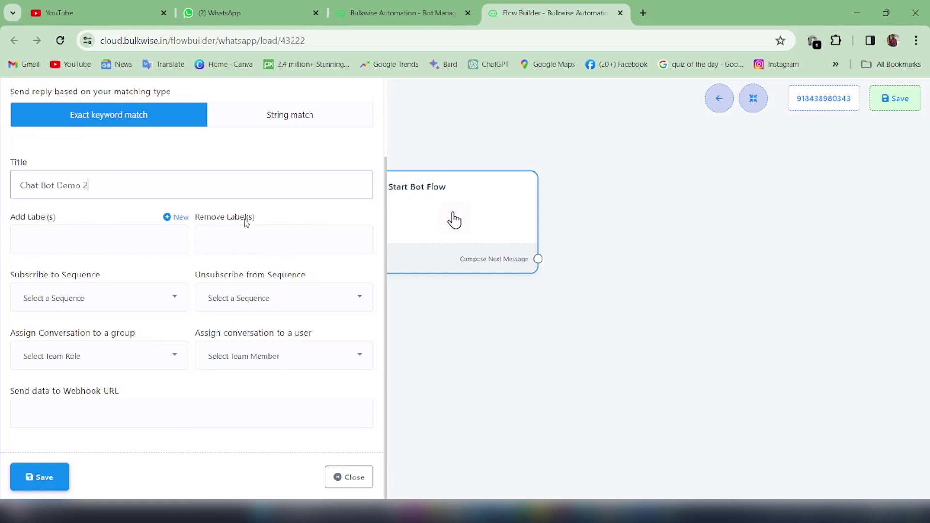
{"action": "left_click", "coordinate": [87, 249]}
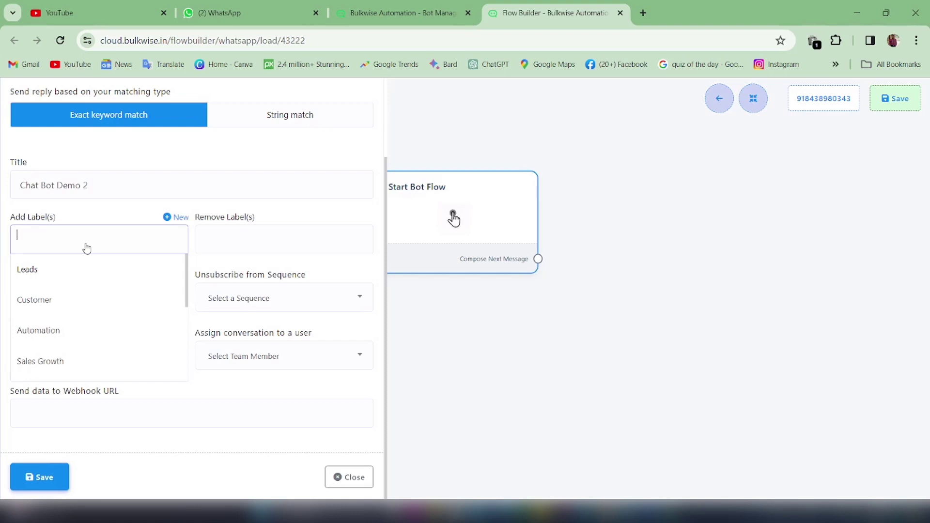
{"action": "left_click", "coordinate": [46, 269]}
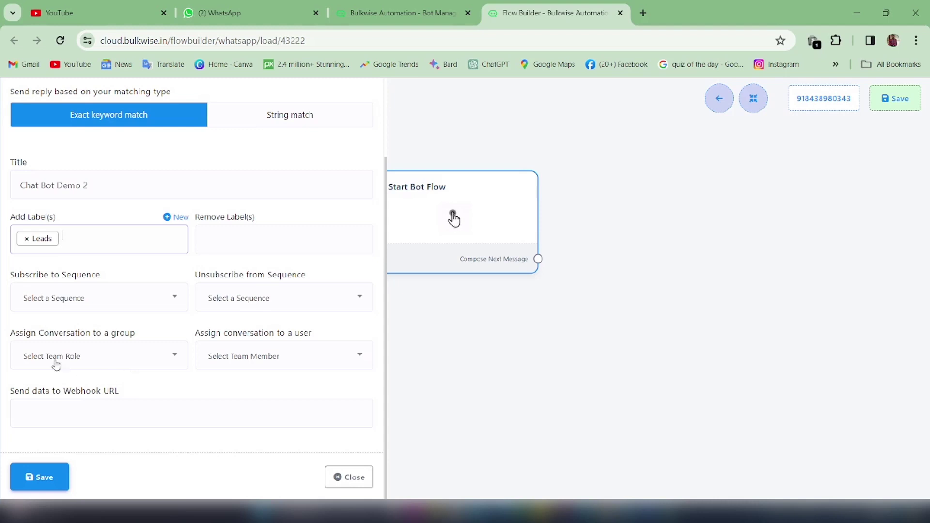
- Assign the conversation to the available team member without choosing a team role, and save the start block's configuration
{"action": "left_click", "coordinate": [124, 369]}
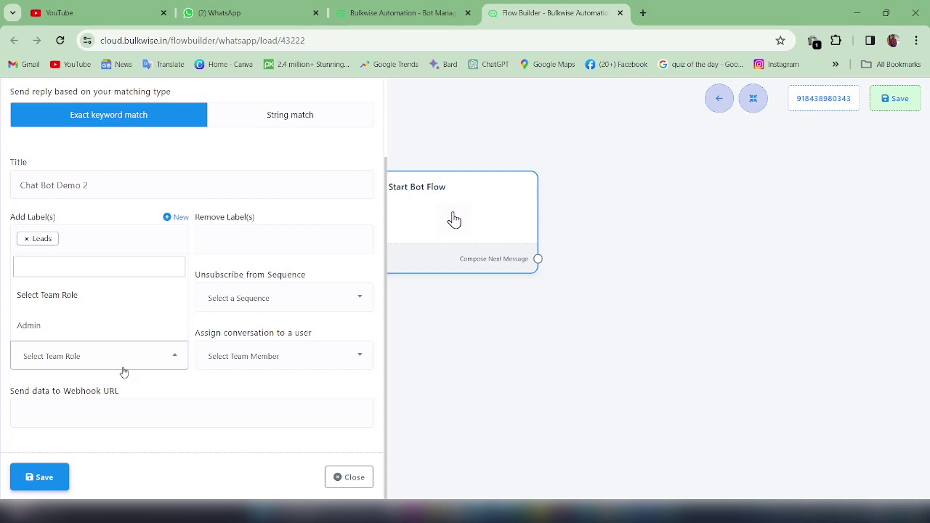
{"action": "left_click", "coordinate": [163, 383]}
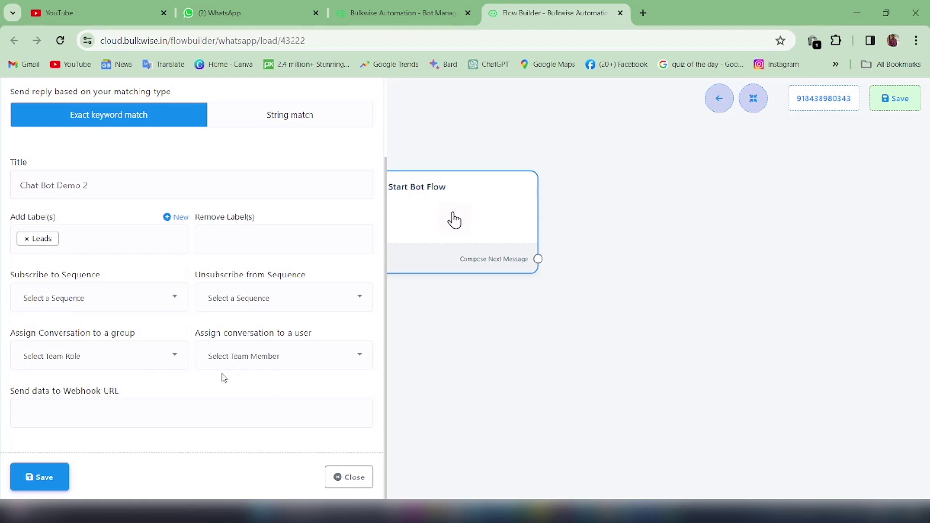
{"action": "left_click", "coordinate": [305, 358]}
{"action": "left_click", "coordinate": [306, 366]}
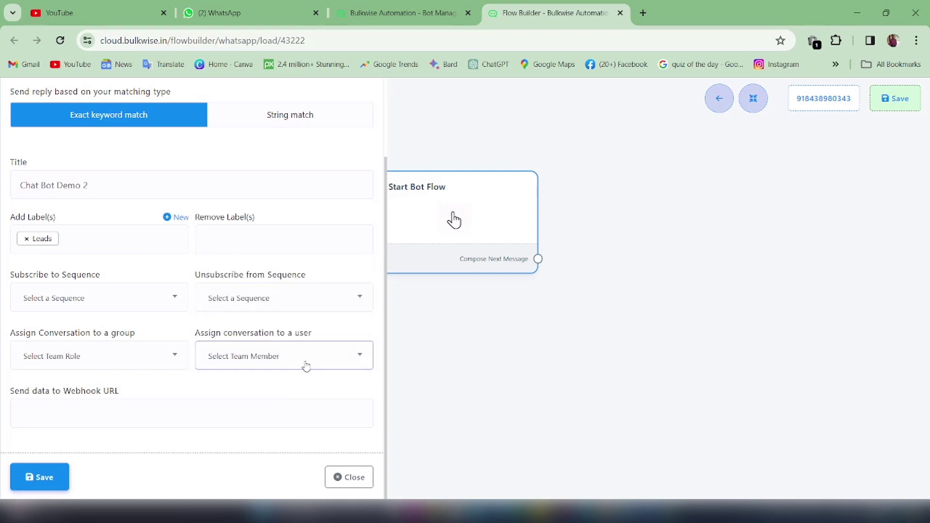
{"action": "left_click", "coordinate": [259, 366]}
{"action": "left_click", "coordinate": [238, 328]}
{"action": "scroll", "coordinate": [116, 366], "scroll_direction": "up", "scroll_amount": 3}
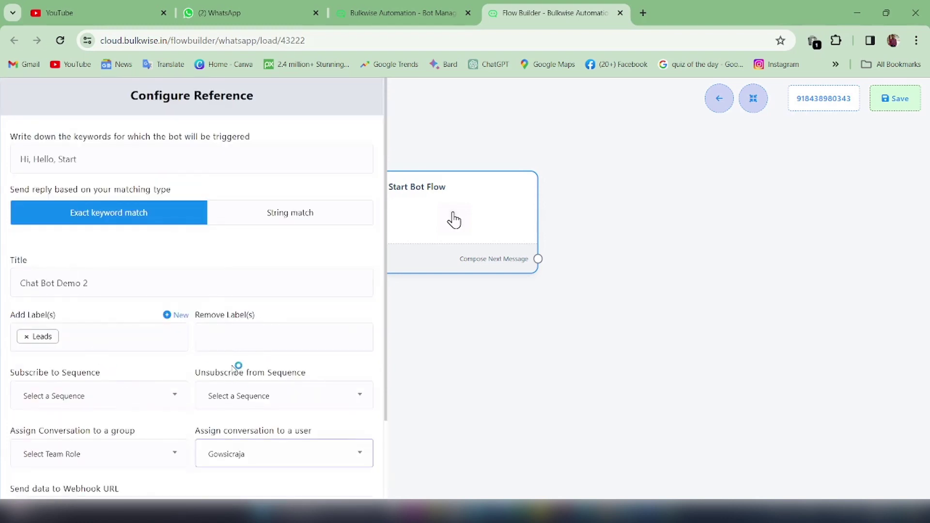
{"action": "scroll", "coordinate": [239, 365], "scroll_direction": "down", "scroll_amount": 3}
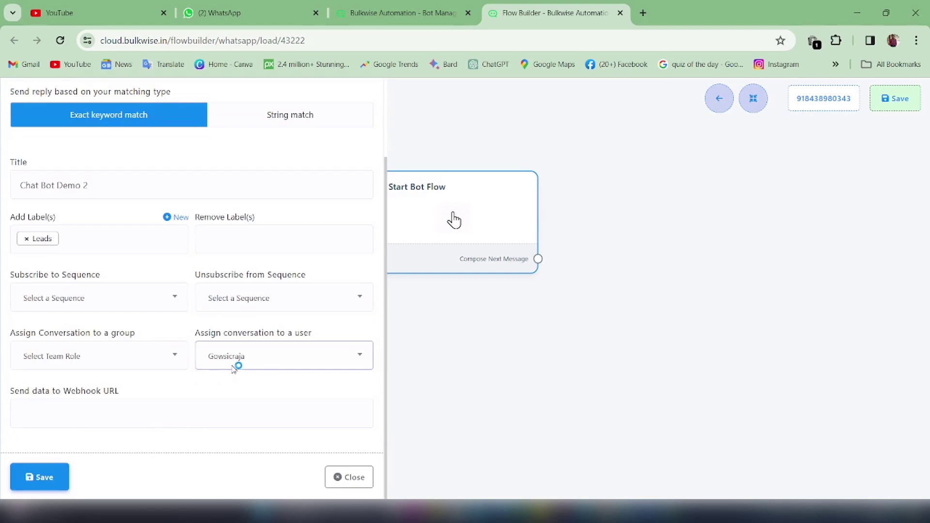
{"action": "left_click", "coordinate": [54, 478]}
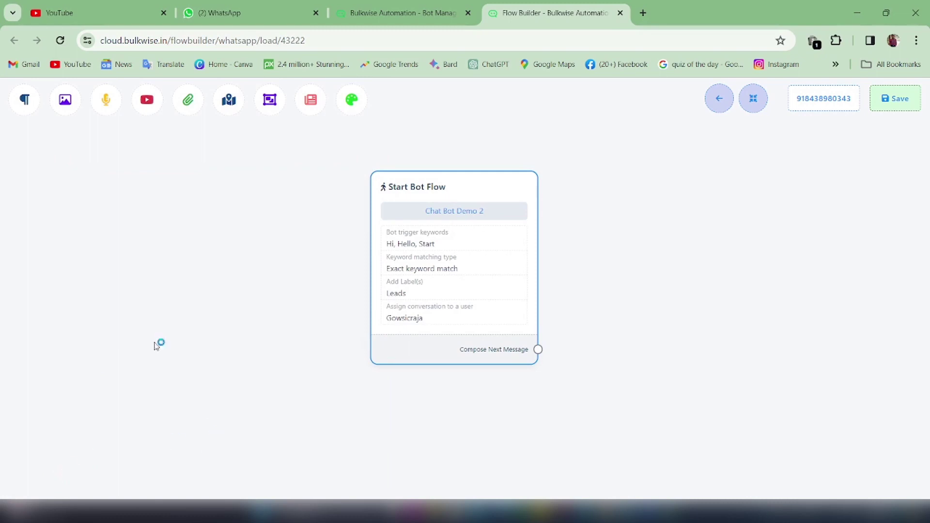
- Reposition the Start Bot Flow block and connect a new Text message block to its Compose Next Message output
{"action": "left_click_drag", "start_coordinate": [449, 189], "coordinate": [163, 173]}
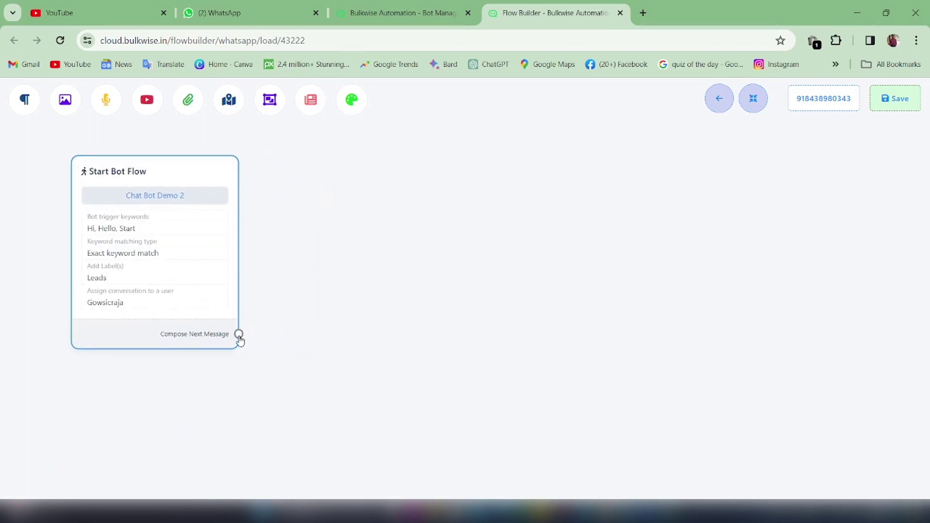
{"action": "left_click_drag", "start_coordinate": [239, 333], "coordinate": [306, 259]}
{"action": "left_click_drag", "start_coordinate": [313, 241], "coordinate": [315, 231]}
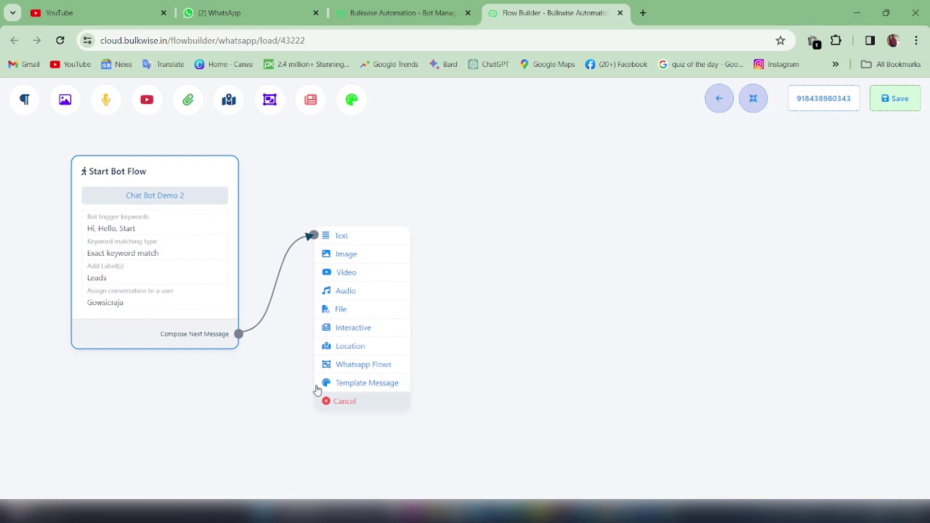
{"action": "left_click", "coordinate": [356, 242]}
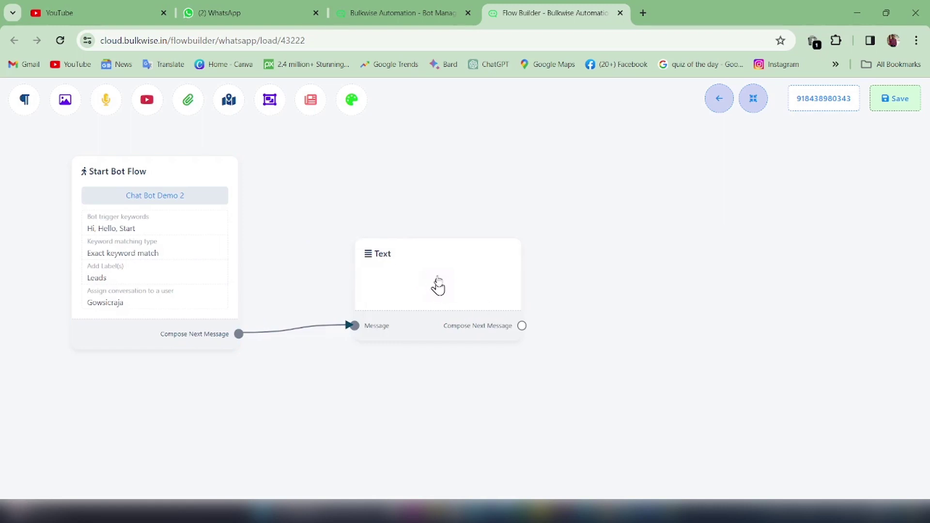
- Set the Text block's reply to "Hi #LEAD_USER_FIRST_NAME# Welcome to Bulkwise" using the name variable, and save it
{"action": "double_click", "coordinate": [438, 287]}
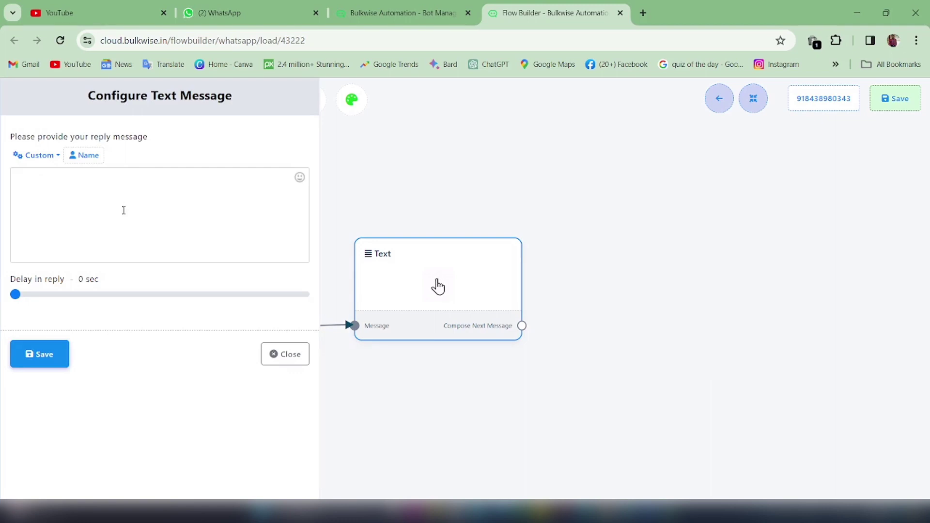
{"action": "left_click", "coordinate": [112, 188]}
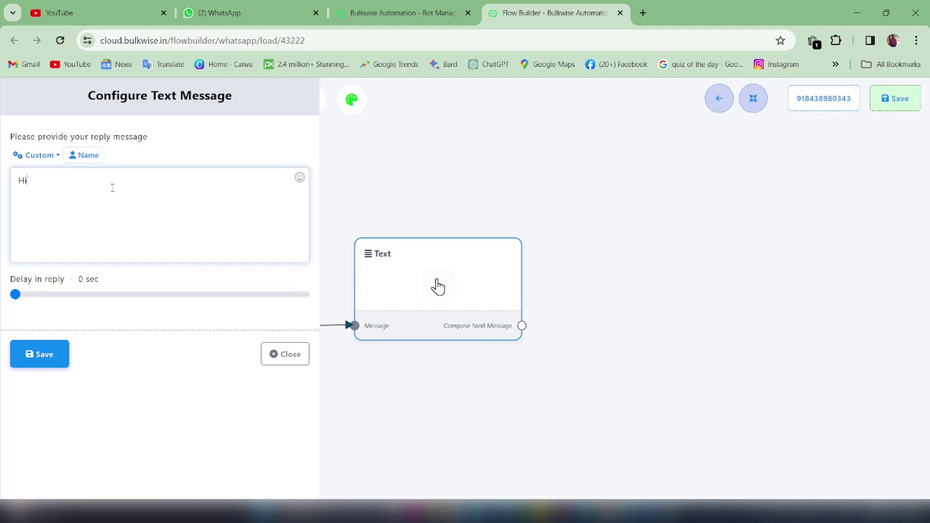
{"action": "left_click", "coordinate": [81, 157]}
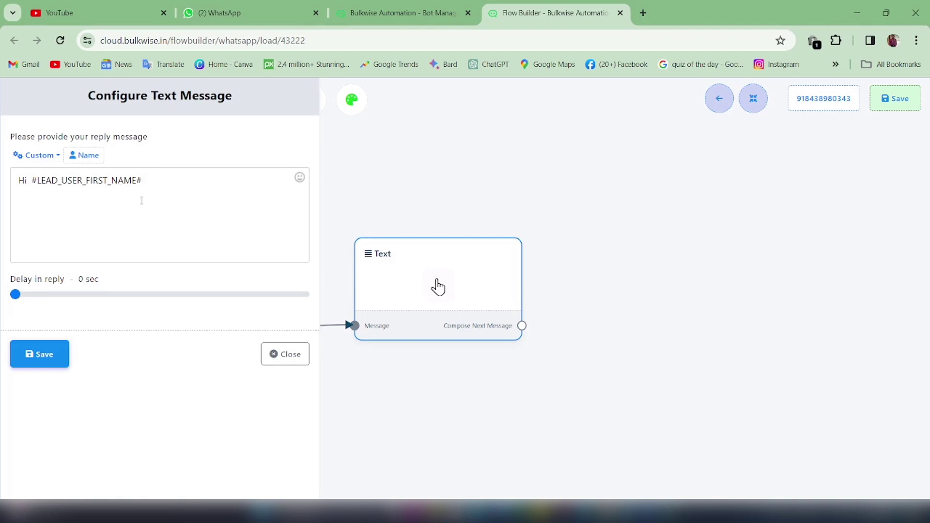
{"action": "left_click", "coordinate": [166, 181]}
{"action": "type", "text": "Welcome to Bulkwise"}
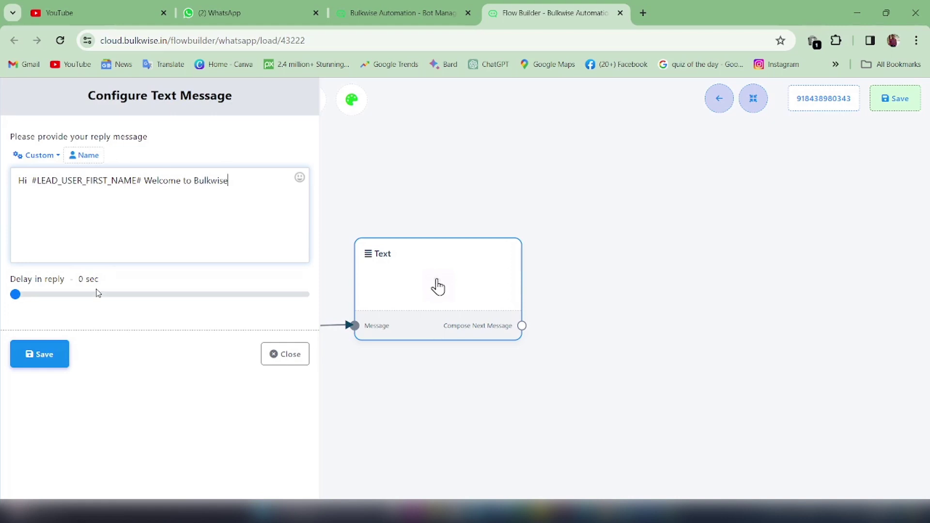
{"action": "left_click", "coordinate": [44, 356]}
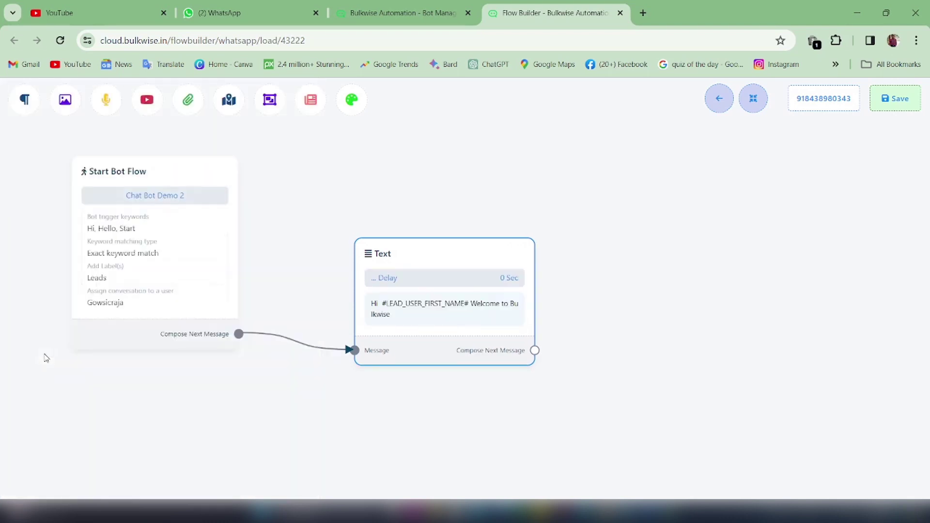
- Move the Text block closer to the start block and connect a new Image block to its Compose Next Message output
{"action": "left_click_drag", "start_coordinate": [438, 336], "coordinate": [355, 281]}
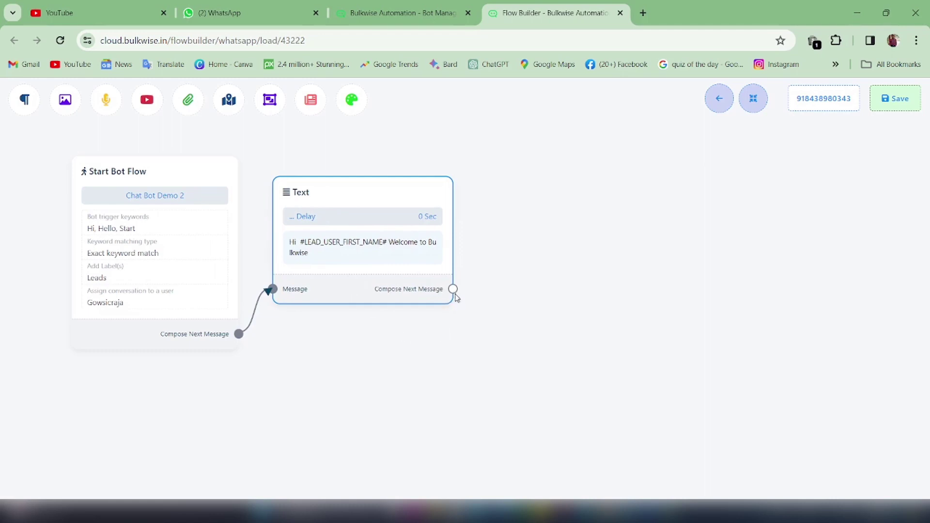
{"action": "left_click_drag", "start_coordinate": [455, 292], "coordinate": [591, 273]}
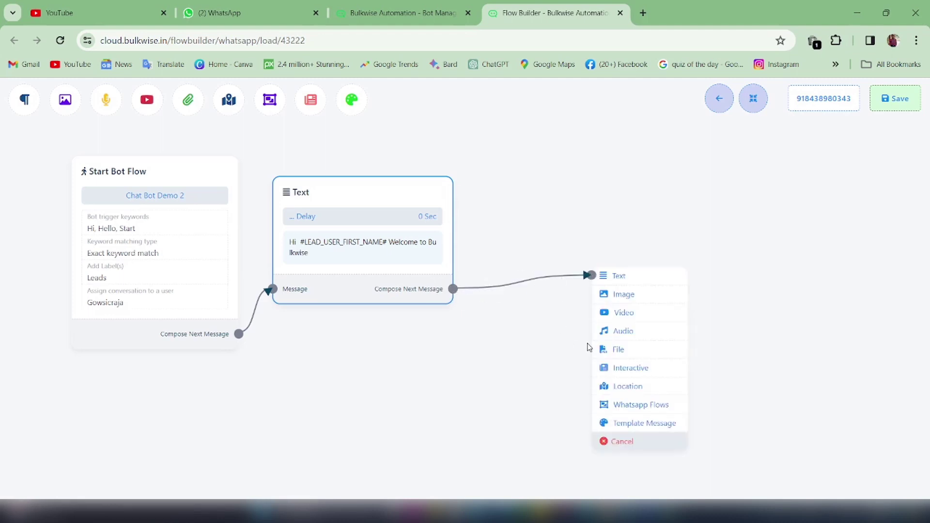
{"action": "left_click", "coordinate": [629, 297]}
{"action": "left_click_drag", "start_coordinate": [674, 335], "coordinate": [563, 211]}
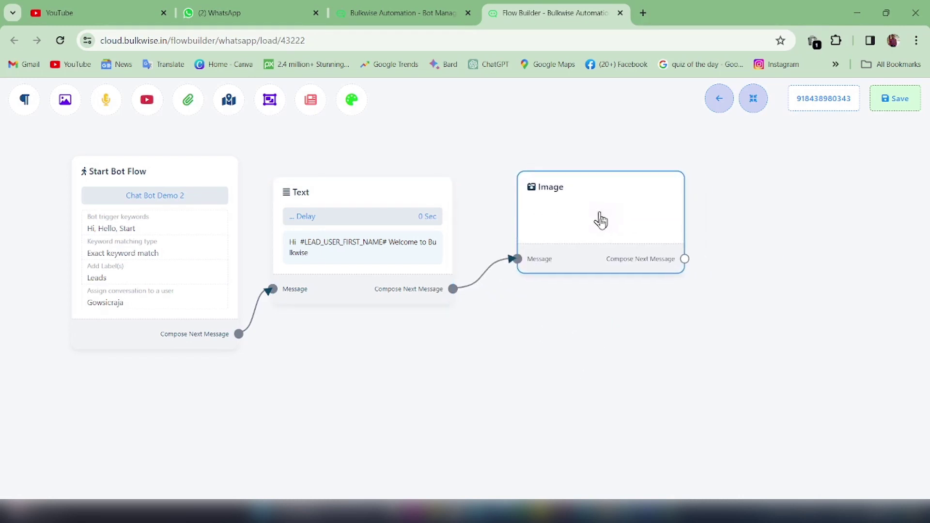
- Upload the DEMO SGR Creations picture from Downloads as the Image block's reply and save the block
{"action": "left_click", "coordinate": [599, 216]}
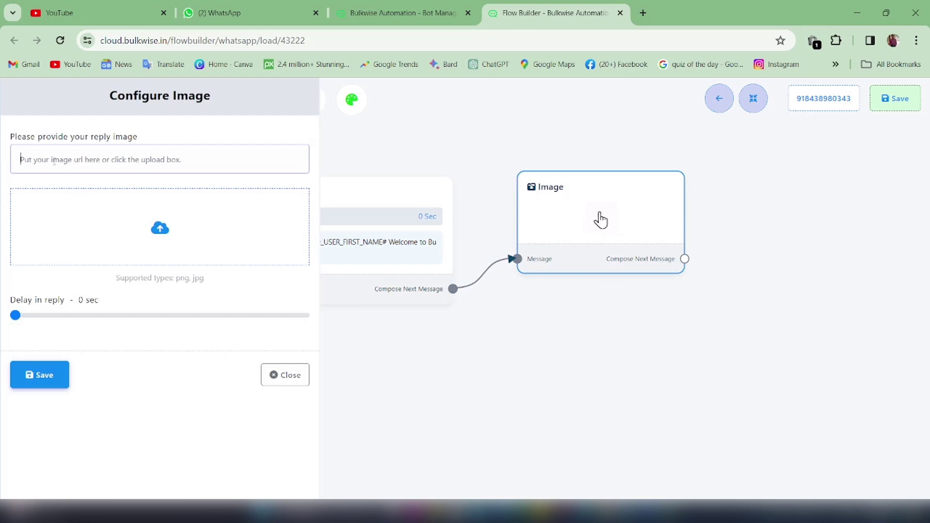
{"action": "left_click", "coordinate": [161, 234]}
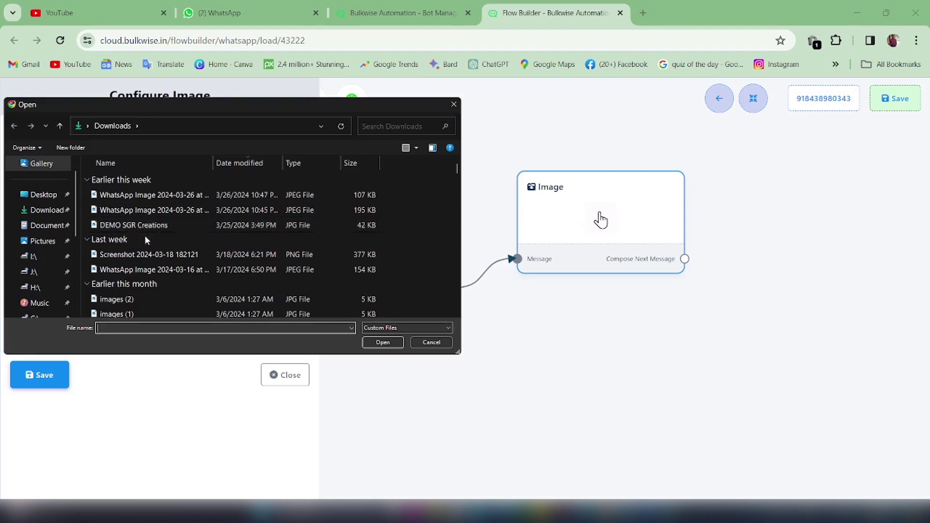
{"action": "left_click", "coordinate": [156, 225]}
{"action": "left_click", "coordinate": [383, 342]}
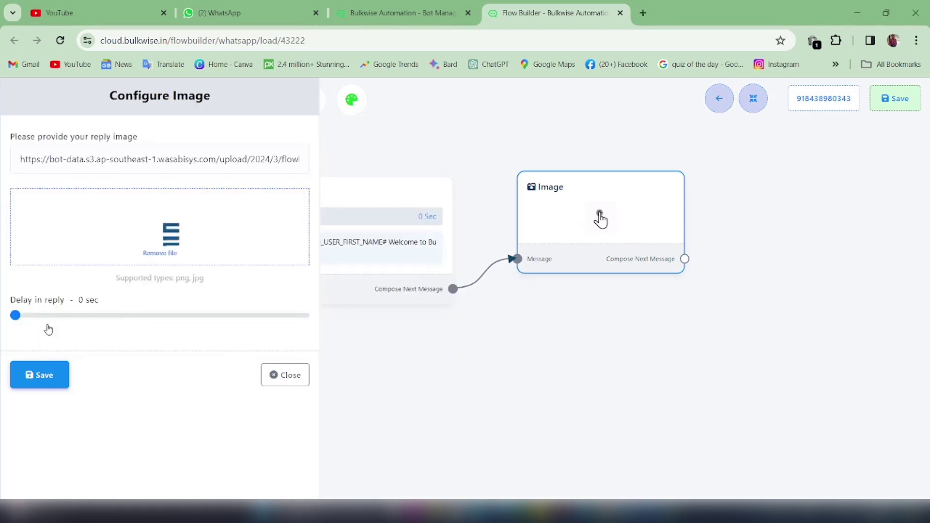
{"action": "left_click", "coordinate": [63, 376]}
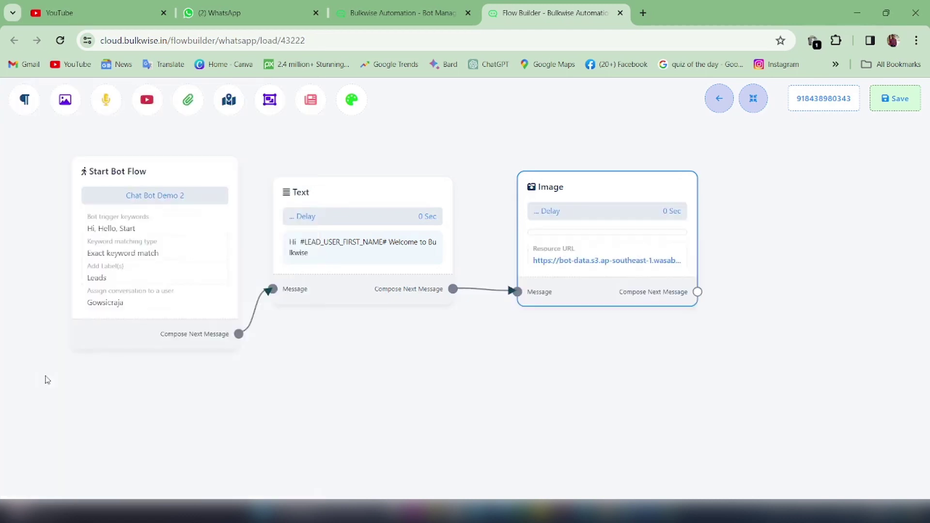
- Move the Image block closer to the Text block and connect a new Video block to its Compose Next Message output
{"action": "left_click_drag", "start_coordinate": [605, 376], "coordinate": [557, 329]}
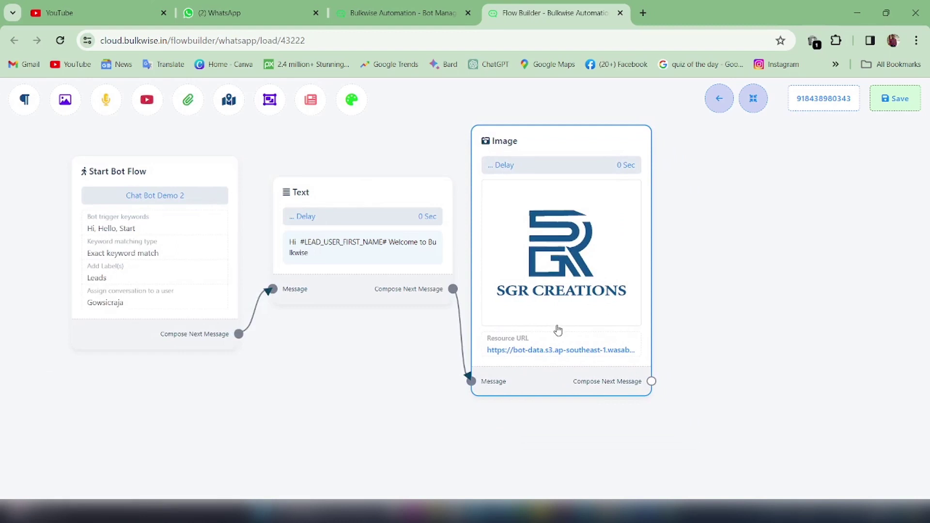
{"action": "left_click_drag", "start_coordinate": [651, 381], "coordinate": [714, 267]}
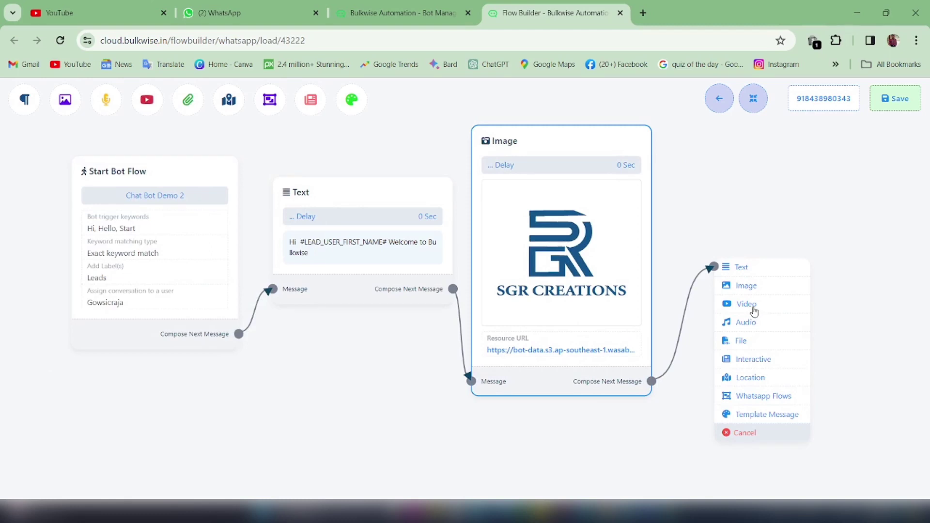
{"action": "left_click", "coordinate": [746, 304]}
{"action": "left_click_drag", "start_coordinate": [835, 355], "coordinate": [765, 258]}
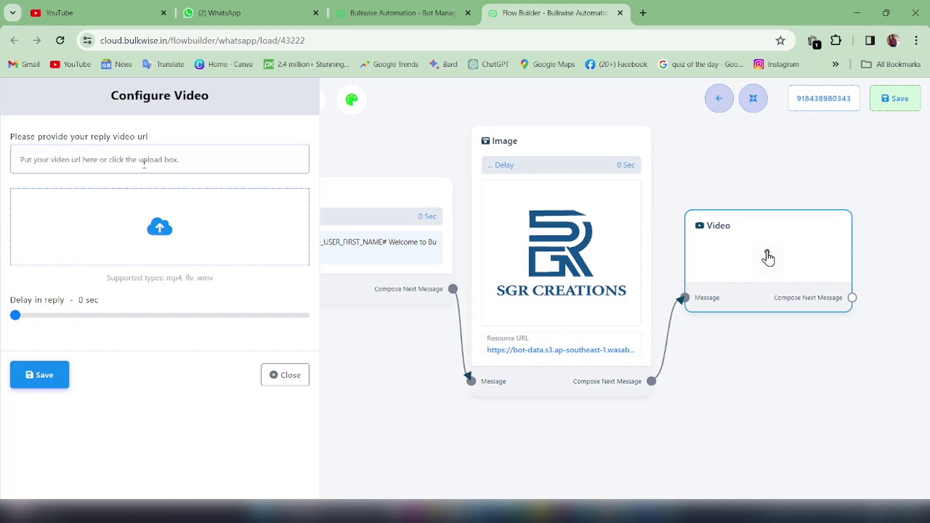
{"action": "left_click", "coordinate": [167, 236]}
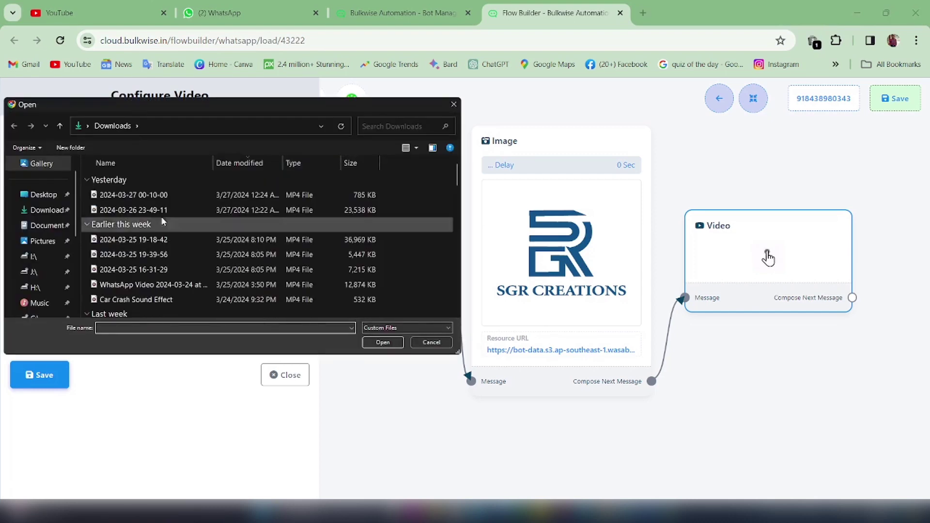
{"action": "left_click", "coordinate": [163, 255]}
{"action": "left_click", "coordinate": [377, 345]}
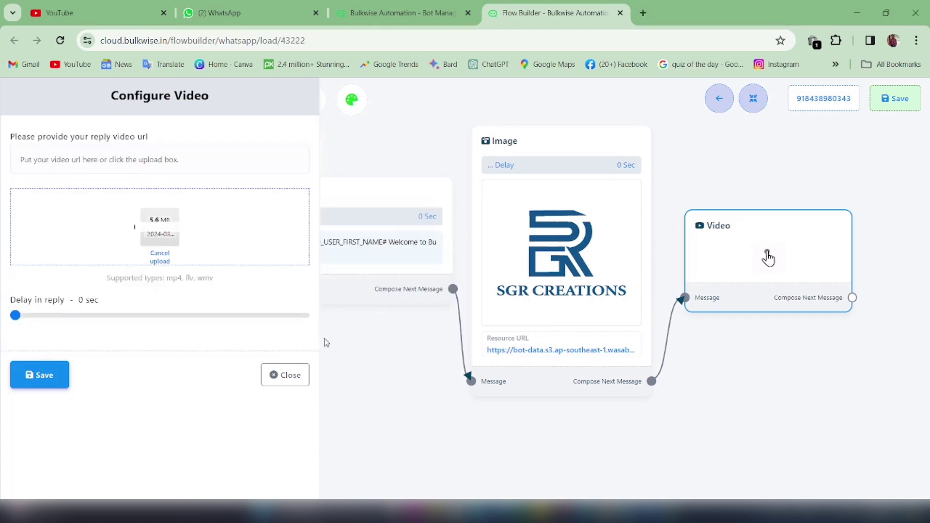
{"action": "left_click", "coordinate": [55, 378]}
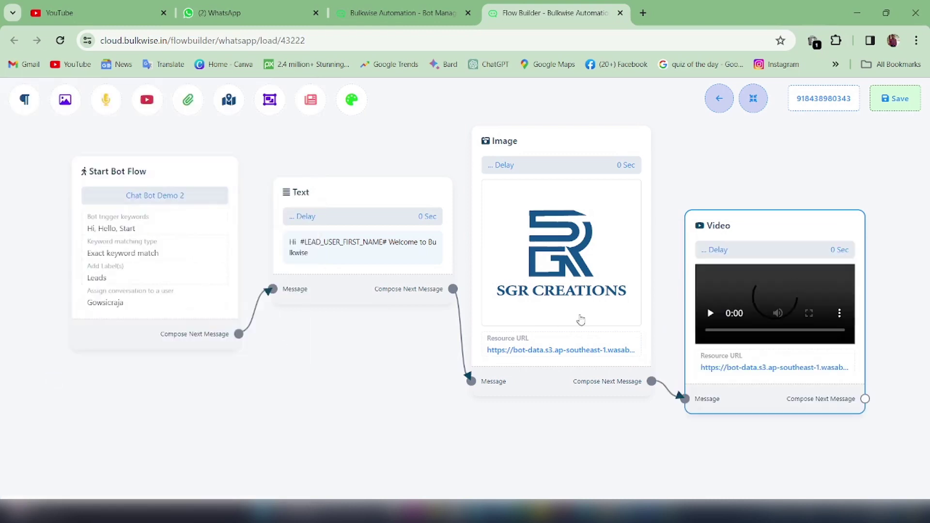
- Move the Video block closer to the Image block and connect a new Audio block to its Compose Next Message output
{"action": "left_click_drag", "start_coordinate": [756, 400], "coordinate": [727, 329]}
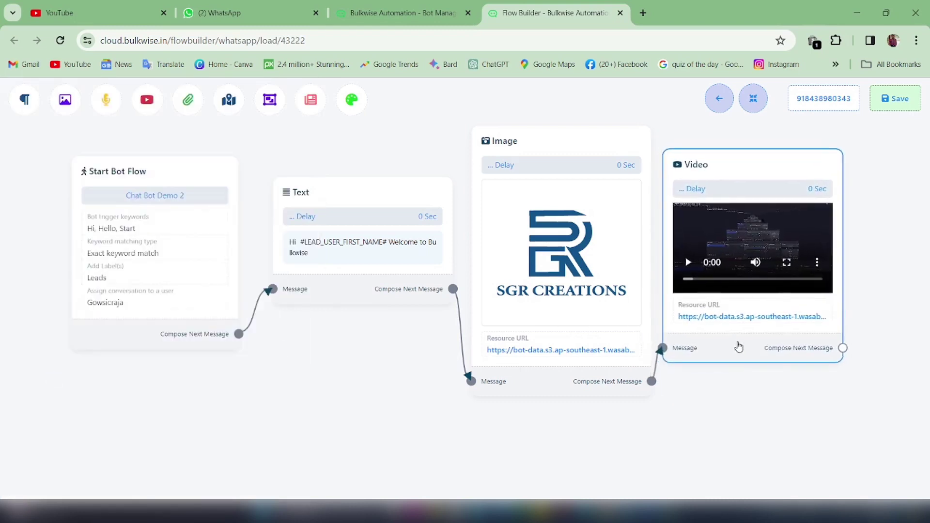
{"action": "left_click", "coordinate": [759, 108]}
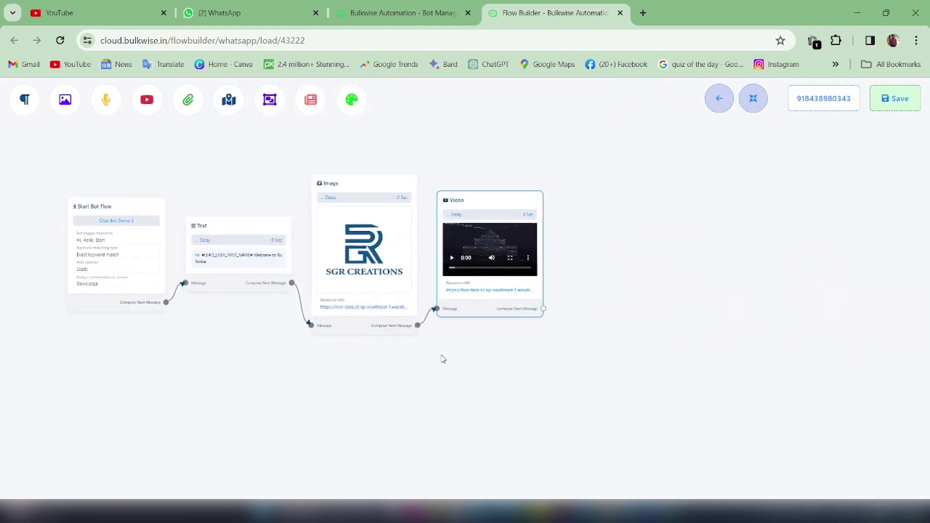
{"action": "left_click_drag", "start_coordinate": [544, 309], "coordinate": [590, 256]}
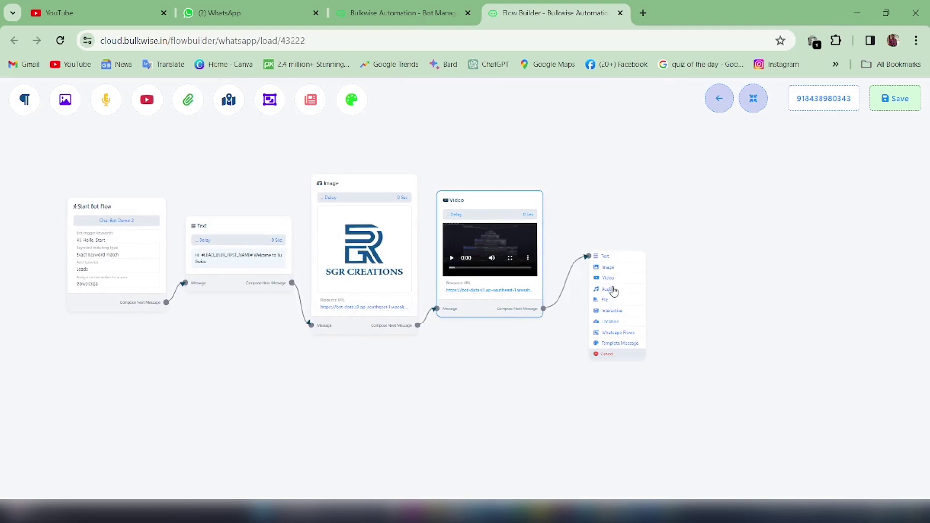
{"action": "left_click", "coordinate": [612, 294]}
{"action": "left_click_drag", "start_coordinate": [612, 298], "coordinate": [617, 249]}
- Upload the meeting-the-stars-dramatic-background-orchestral-music MP3 from Downloads as the Audio block's reply and save the block
{"action": "left_click", "coordinate": [618, 248]}
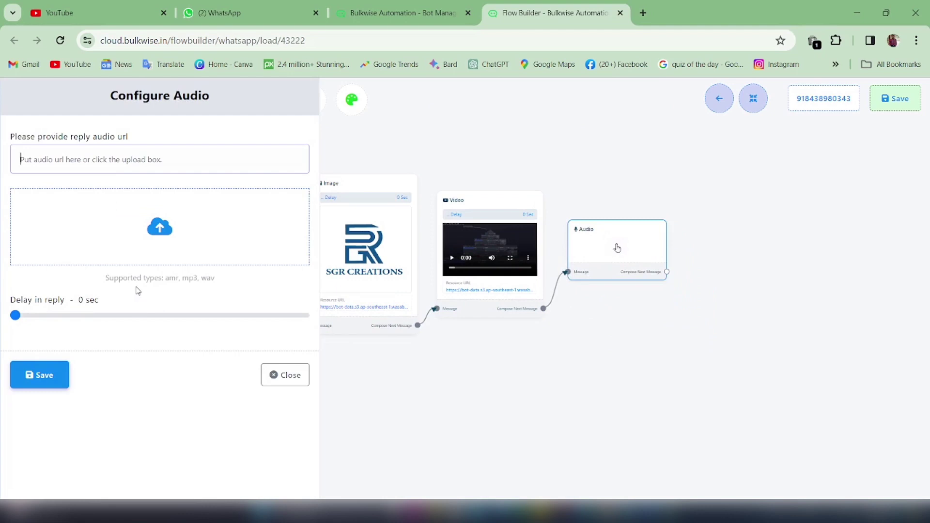
{"action": "left_click", "coordinate": [159, 233]}
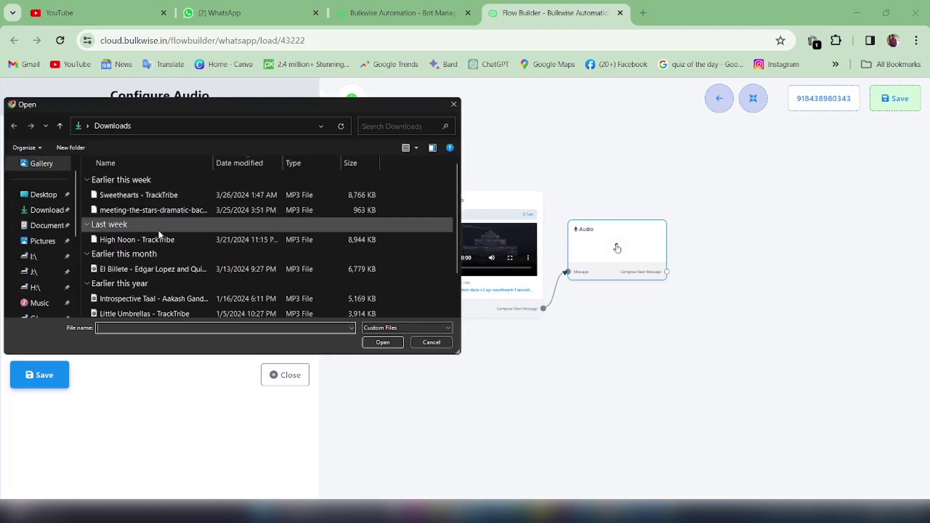
{"action": "left_click", "coordinate": [145, 240]}
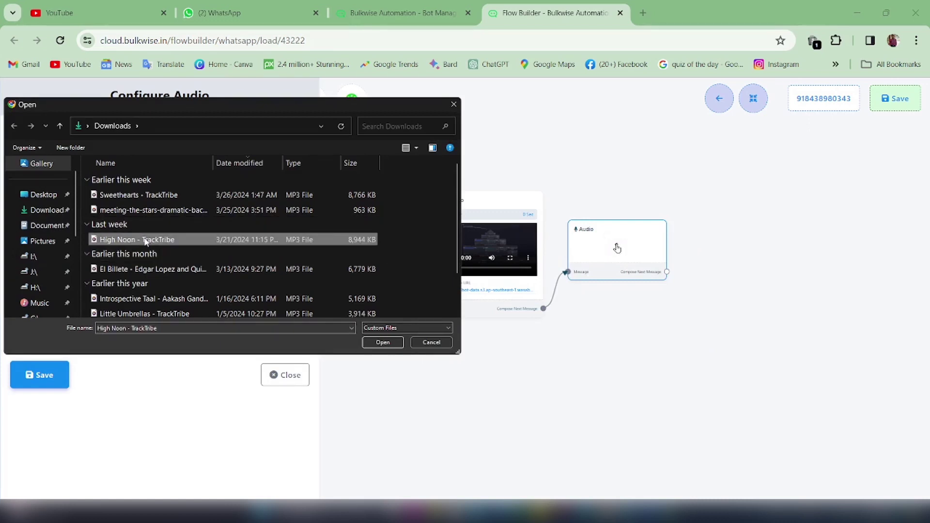
{"action": "left_click", "coordinate": [147, 210]}
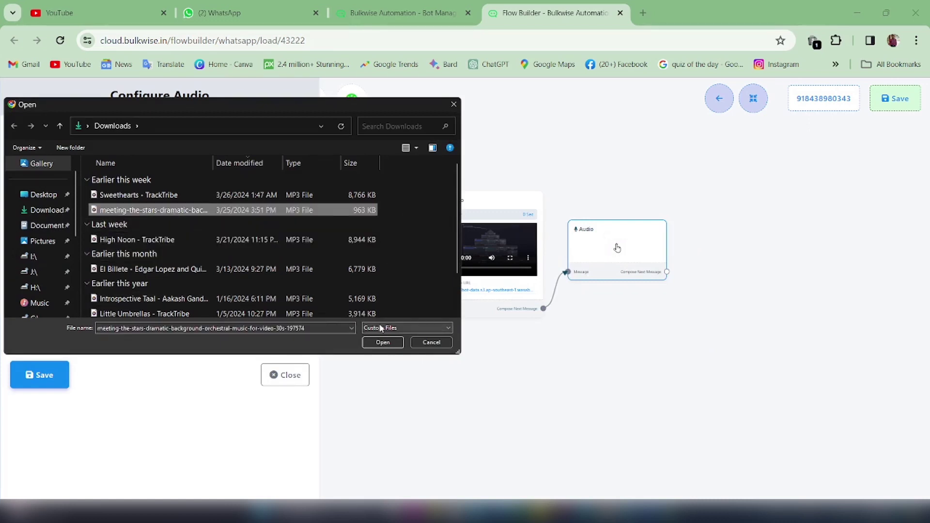
{"action": "left_click", "coordinate": [383, 343]}
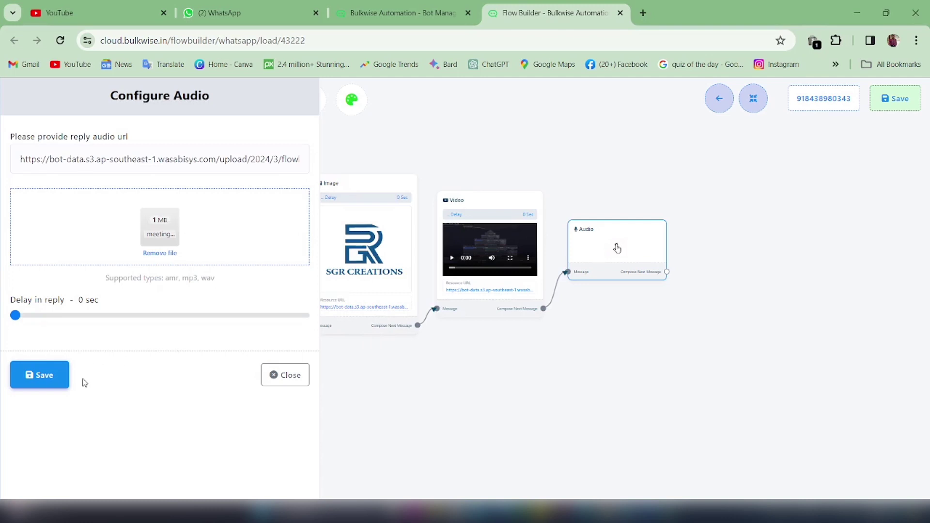
{"action": "left_click", "coordinate": [50, 383]}
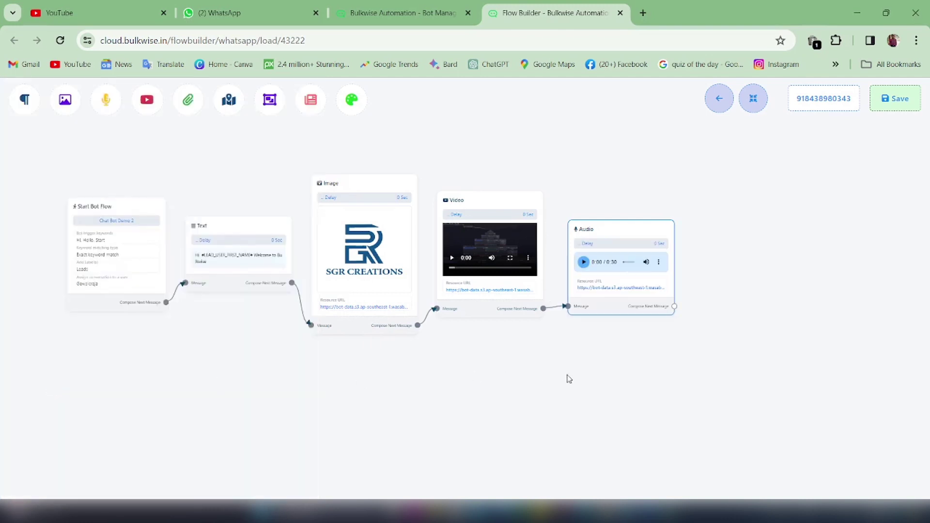
- Connect a new File block to the Audio block's Compose Next Message output and place it beside the Audio block
{"action": "left_click_drag", "start_coordinate": [675, 307], "coordinate": [724, 233]}
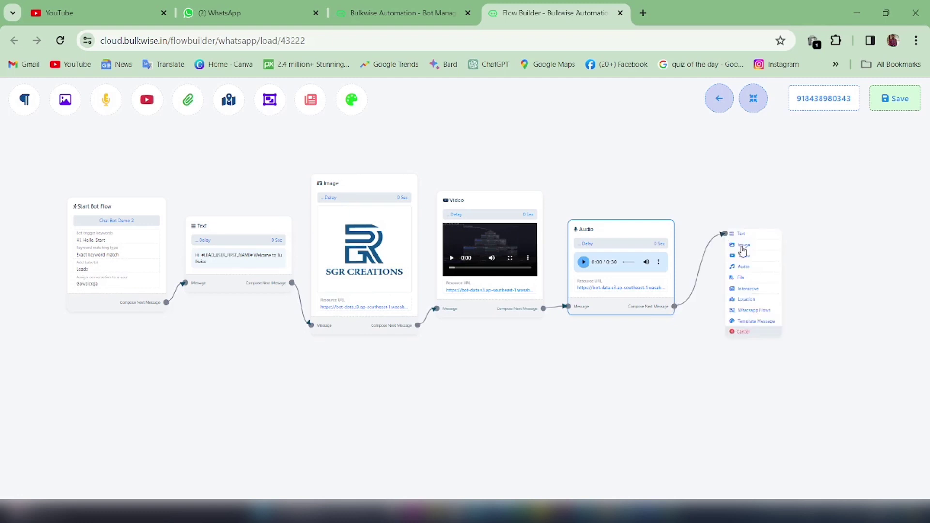
{"action": "left_click", "coordinate": [742, 279]}
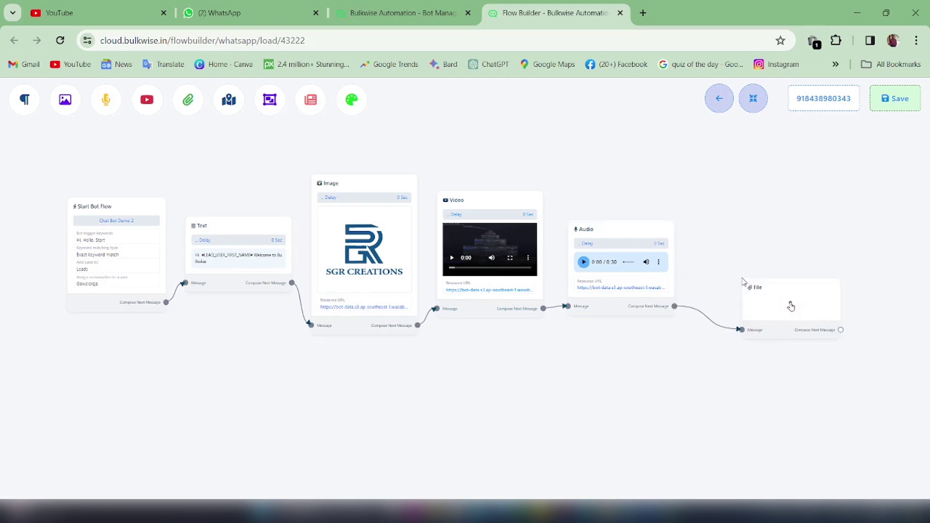
{"action": "left_click_drag", "start_coordinate": [791, 306], "coordinate": [738, 264]}
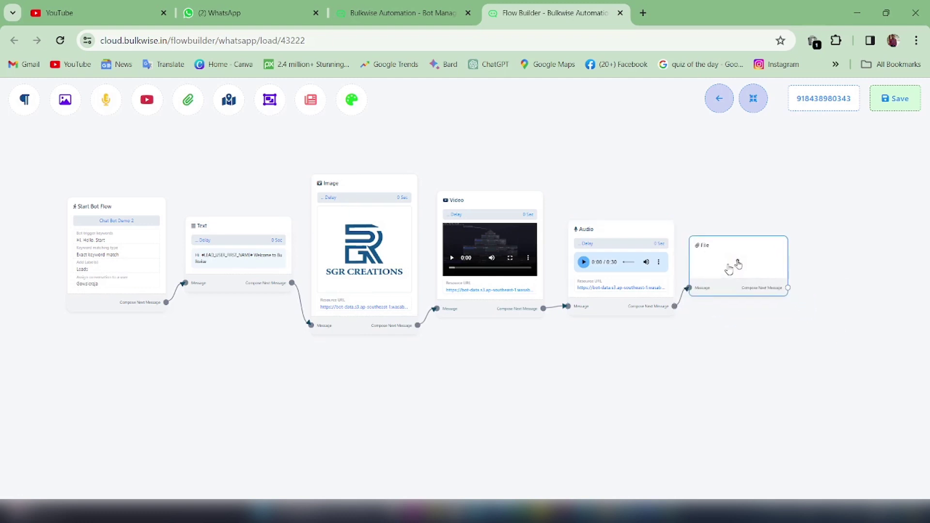
- Upload the most recent PDF document from Downloads as the File block's reply and save the block
{"action": "left_click", "coordinate": [738, 264]}
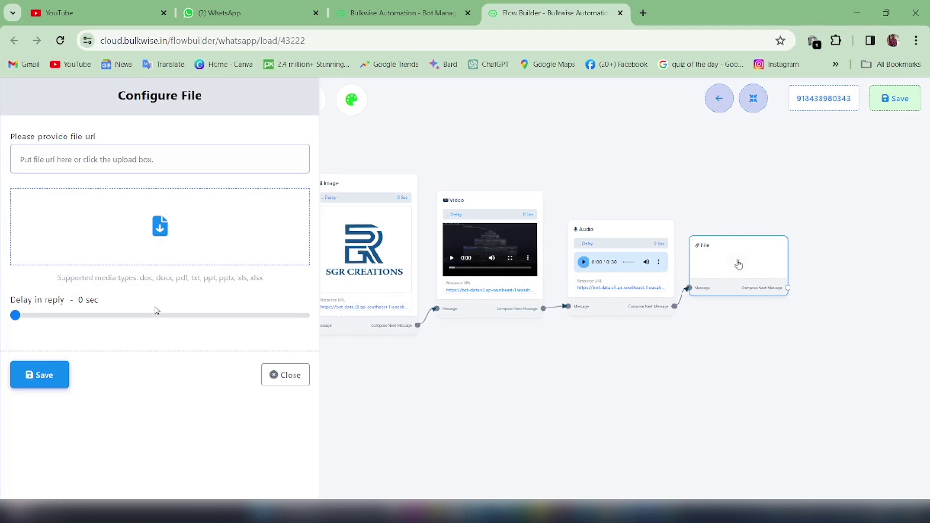
{"action": "left_click", "coordinate": [165, 230]}
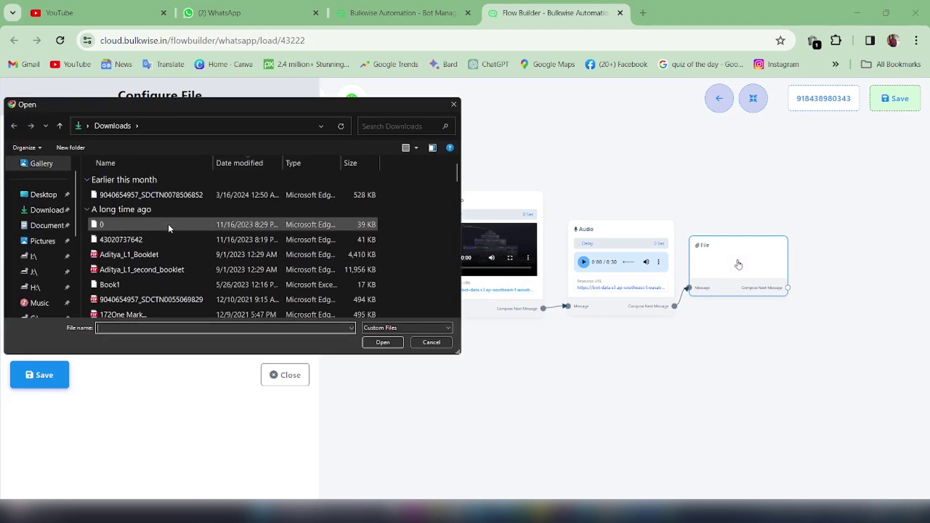
{"action": "left_click", "coordinate": [168, 224]}
{"action": "left_click", "coordinate": [383, 342]}
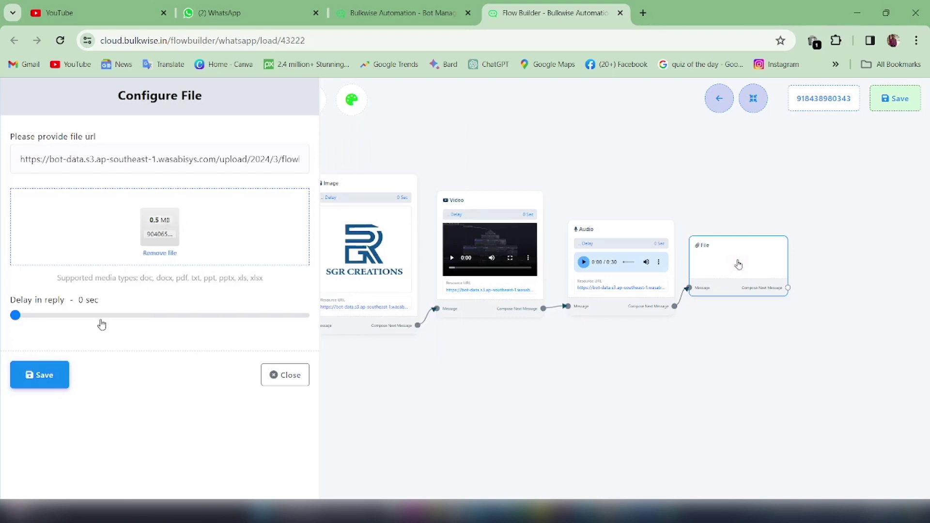
{"action": "left_click", "coordinate": [54, 375]}
- Connect a new Template Message block to the File block's Compose Next Message output and place it beside the File block
{"action": "left_click_drag", "start_coordinate": [720, 388], "coordinate": [326, 350]}
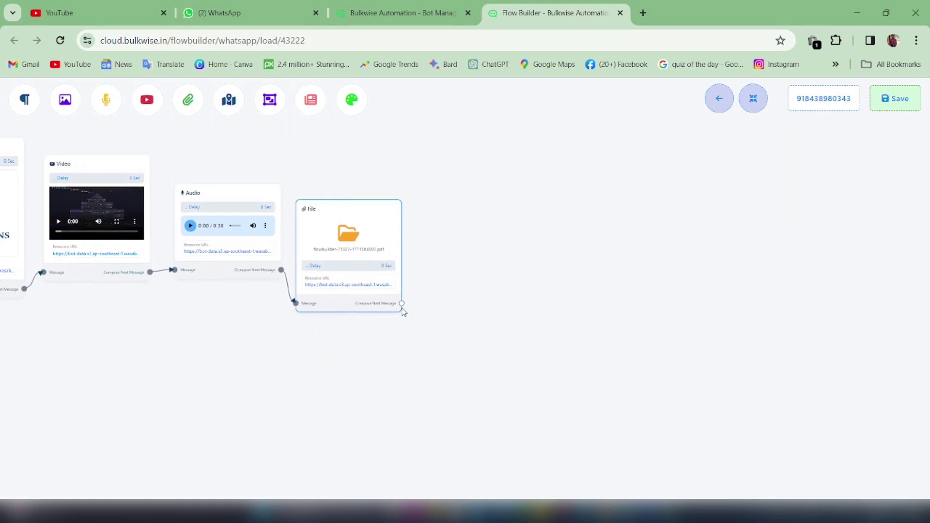
{"action": "left_click_drag", "start_coordinate": [402, 304], "coordinate": [468, 251]}
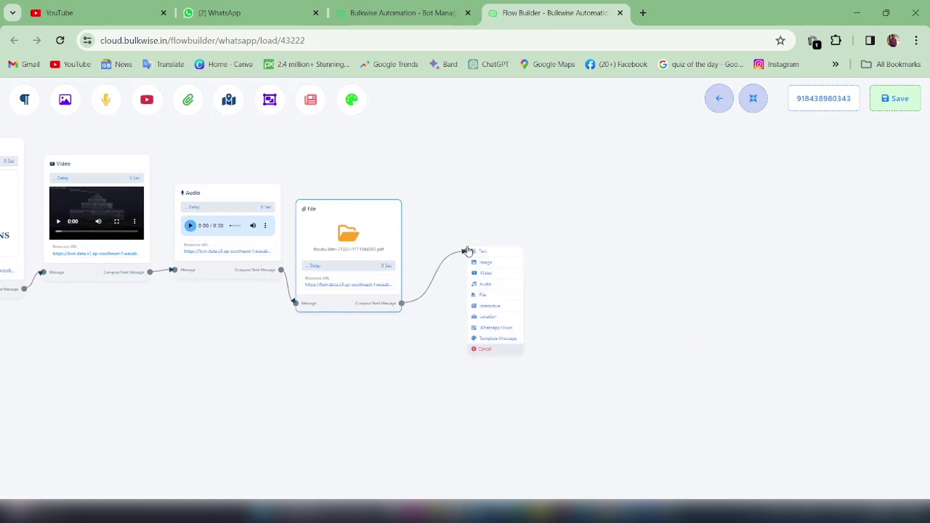
{"action": "left_click", "coordinate": [500, 344]}
{"action": "left_click_drag", "start_coordinate": [540, 368], "coordinate": [500, 274]}
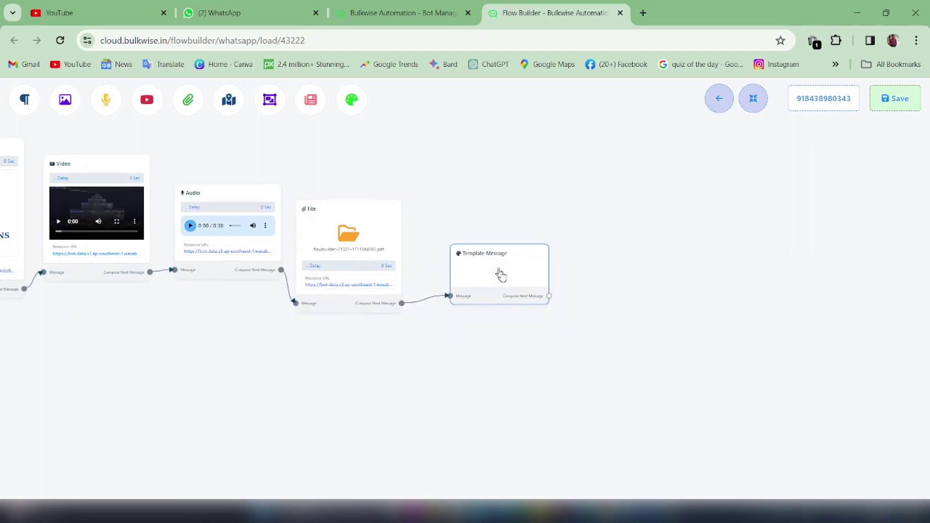
- Select the hello_world (text) template for the Template Message block and save the block
{"action": "left_click", "coordinate": [500, 274]}
{"action": "left_click", "coordinate": [301, 167]}
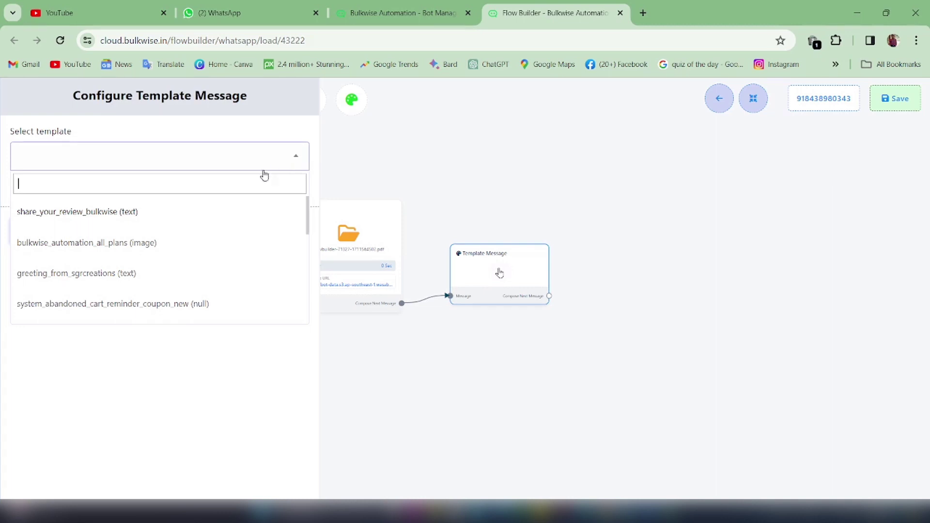
{"action": "scroll", "coordinate": [145, 252], "scroll_direction": "down", "scroll_amount": 5}
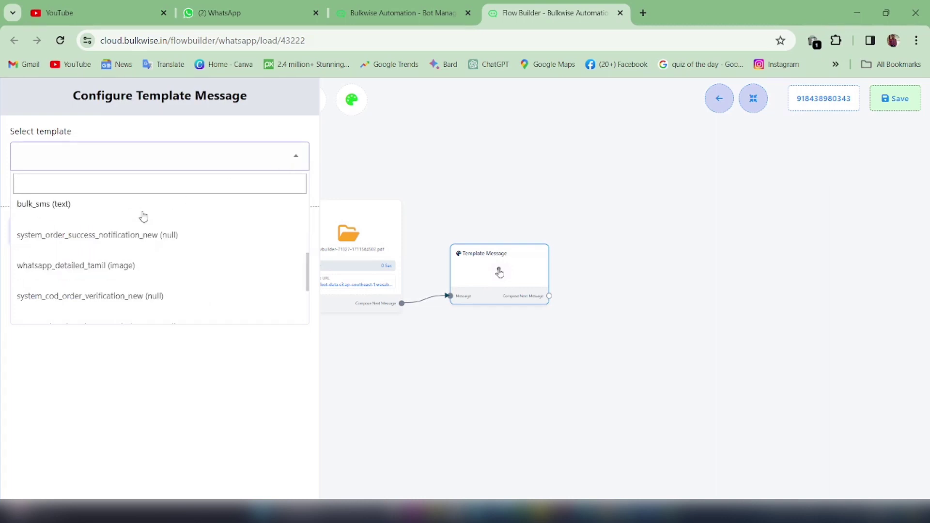
{"action": "scroll", "coordinate": [143, 216], "scroll_direction": "down", "scroll_amount": 3}
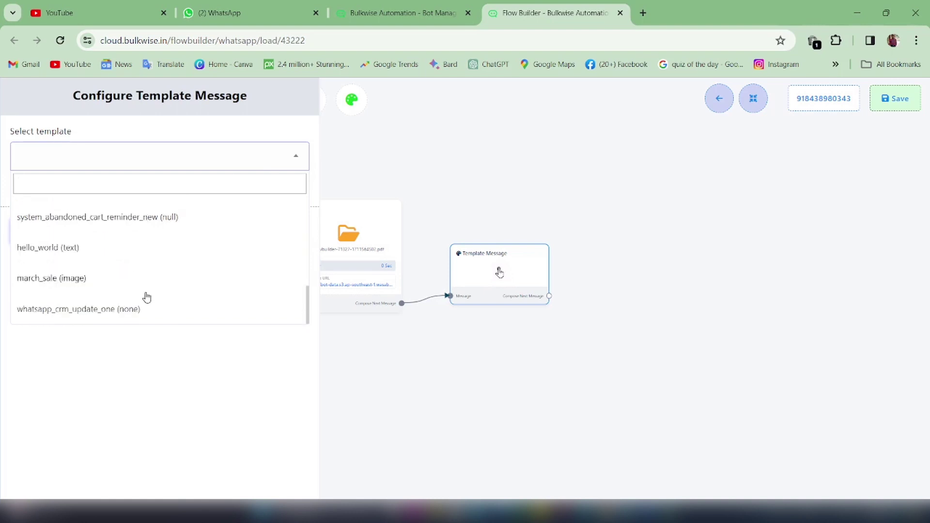
{"action": "scroll", "coordinate": [131, 292], "scroll_direction": "up", "scroll_amount": 8}
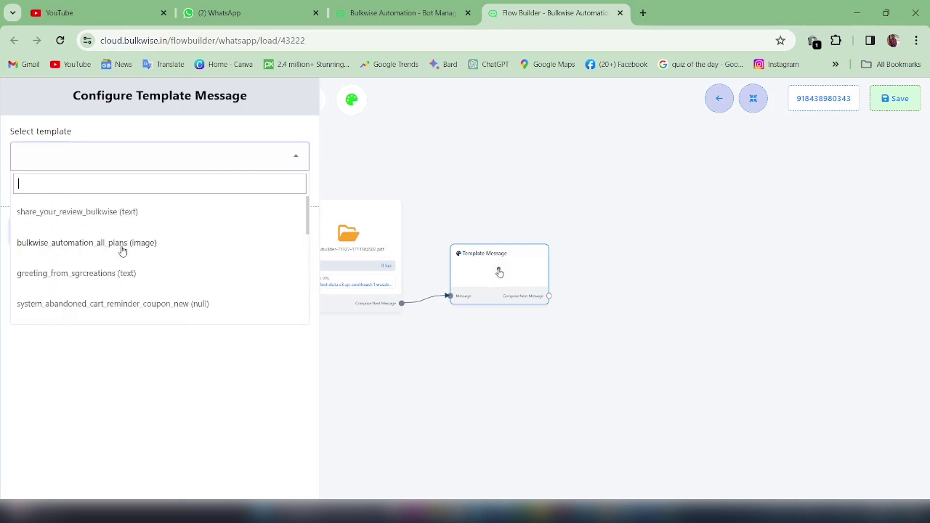
{"action": "scroll", "coordinate": [117, 230], "scroll_direction": "down", "scroll_amount": 3}
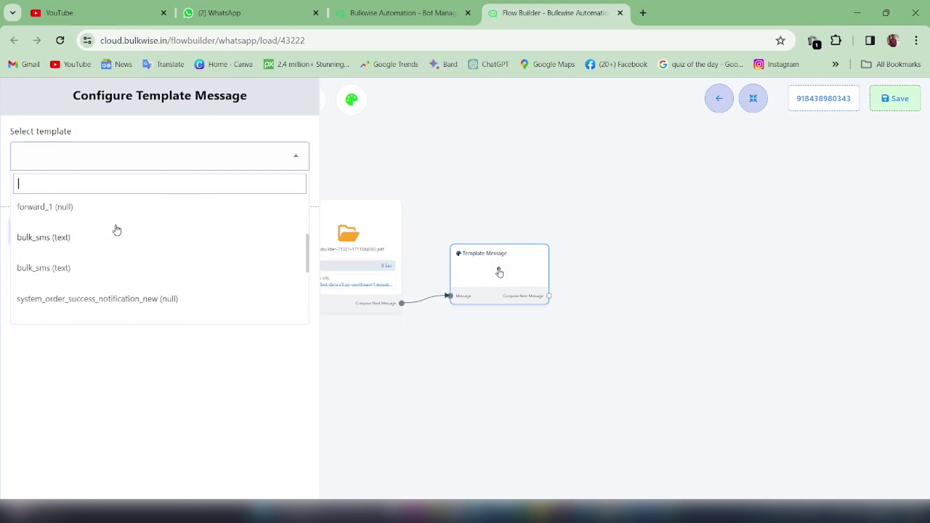
{"action": "scroll", "coordinate": [116, 229], "scroll_direction": "down", "scroll_amount": 2}
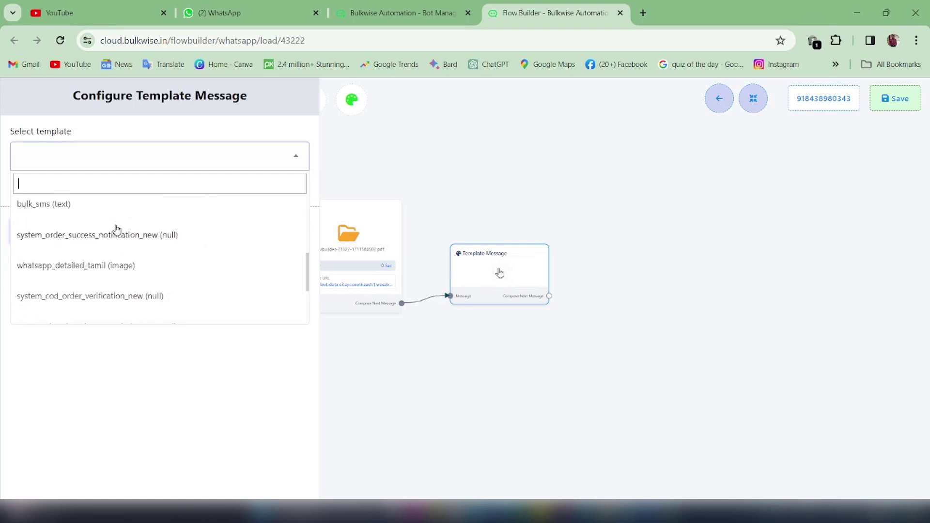
{"action": "scroll", "coordinate": [116, 230], "scroll_direction": "down", "scroll_amount": 2}
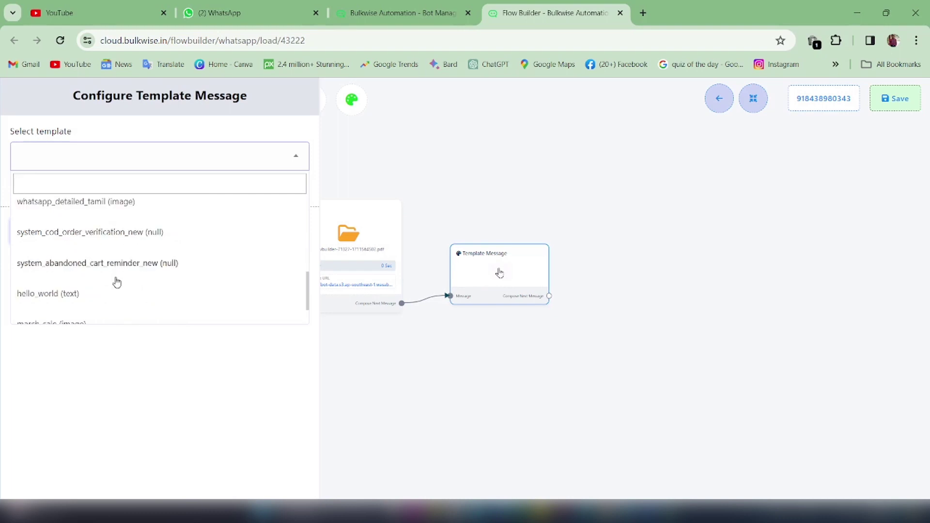
{"action": "left_click", "coordinate": [66, 293]}
{"action": "left_click", "coordinate": [60, 221]}
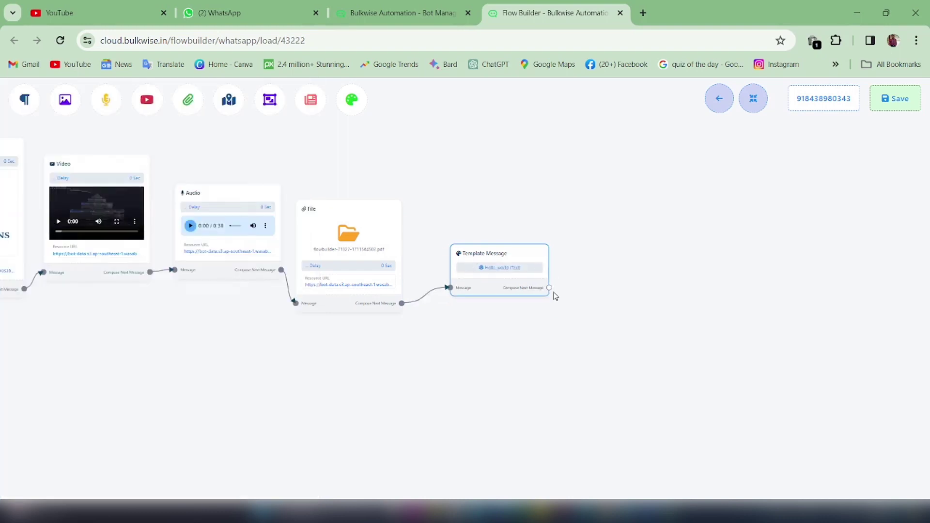
- Connect a new Interactive block to the Template Message block's Compose Next Message output and place it beside the Template Message block
{"action": "left_click_drag", "start_coordinate": [549, 287], "coordinate": [617, 281]}
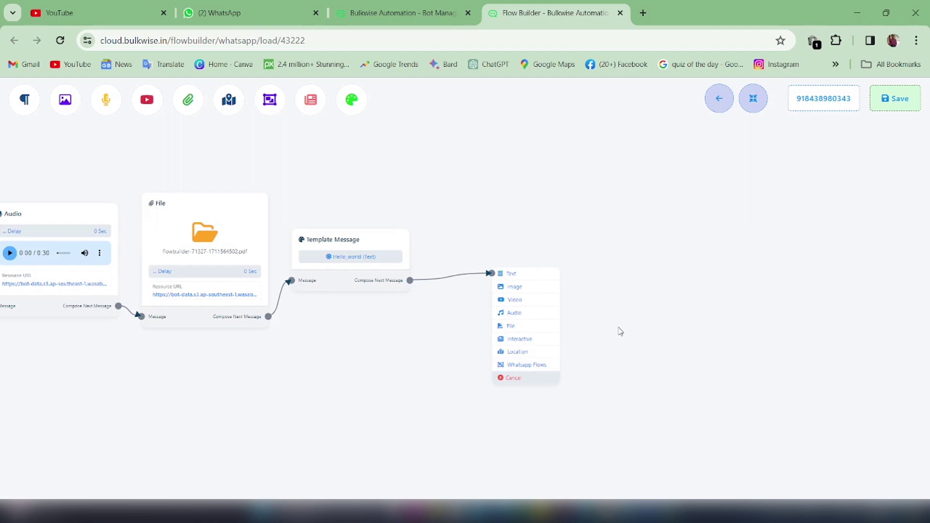
{"action": "left_click_drag", "start_coordinate": [143, 390], "coordinate": [483, 390]}
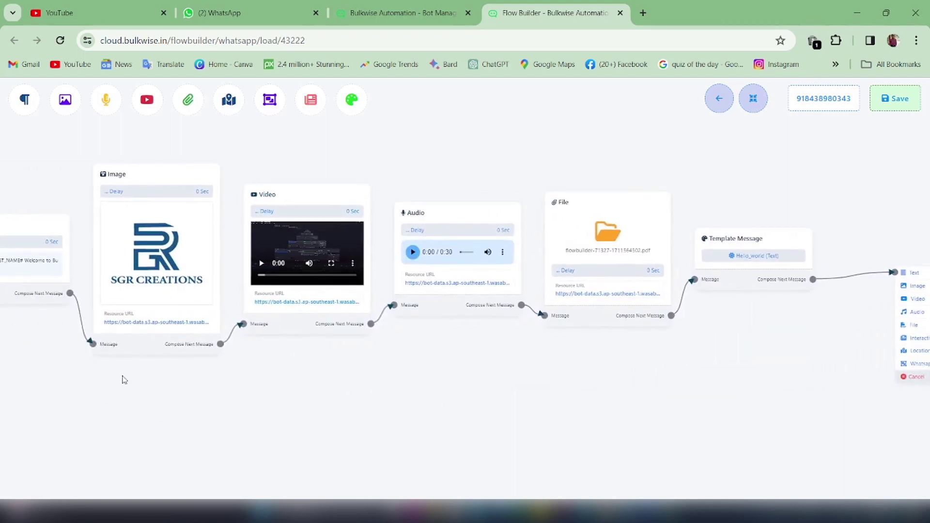
{"action": "left_click_drag", "start_coordinate": [125, 380], "coordinate": [292, 411]}
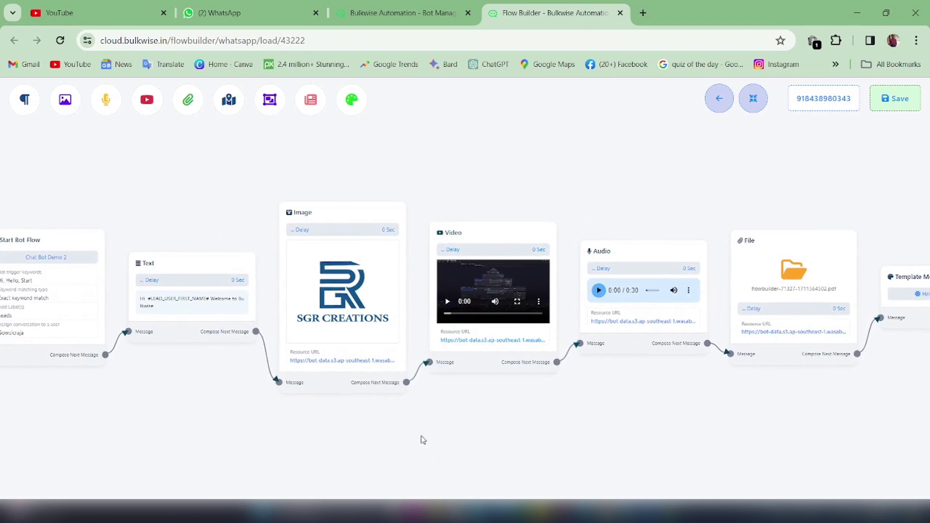
{"action": "left_click_drag", "start_coordinate": [423, 440], "coordinate": [397, 375]}
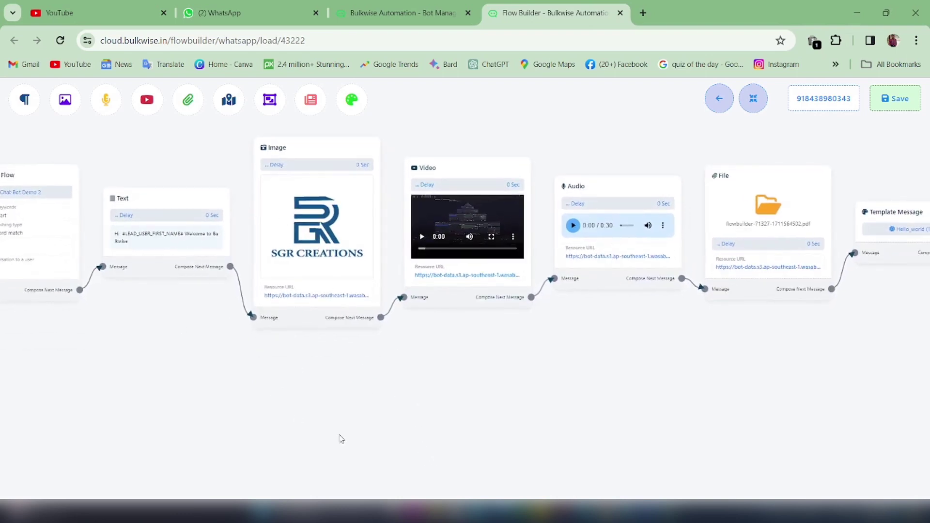
{"action": "left_click_drag", "start_coordinate": [736, 409], "coordinate": [174, 395]}
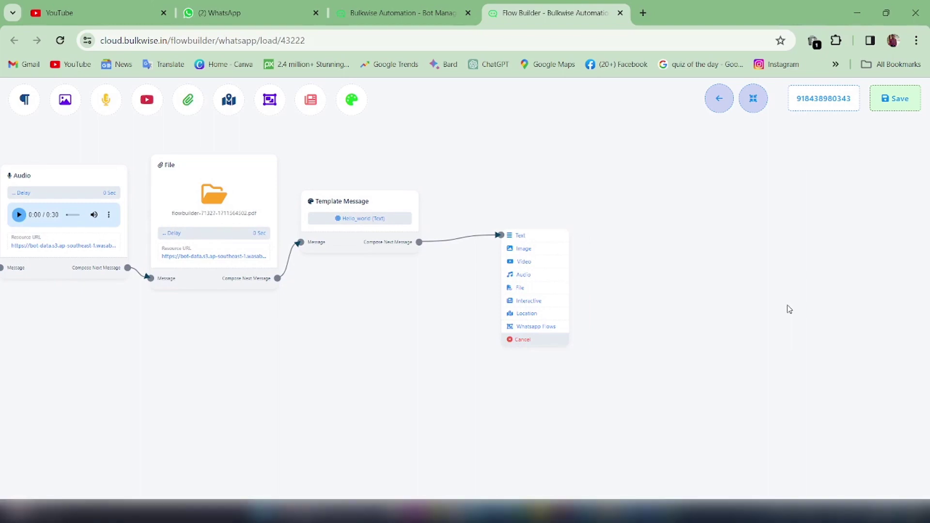
{"action": "left_click", "coordinate": [530, 300]}
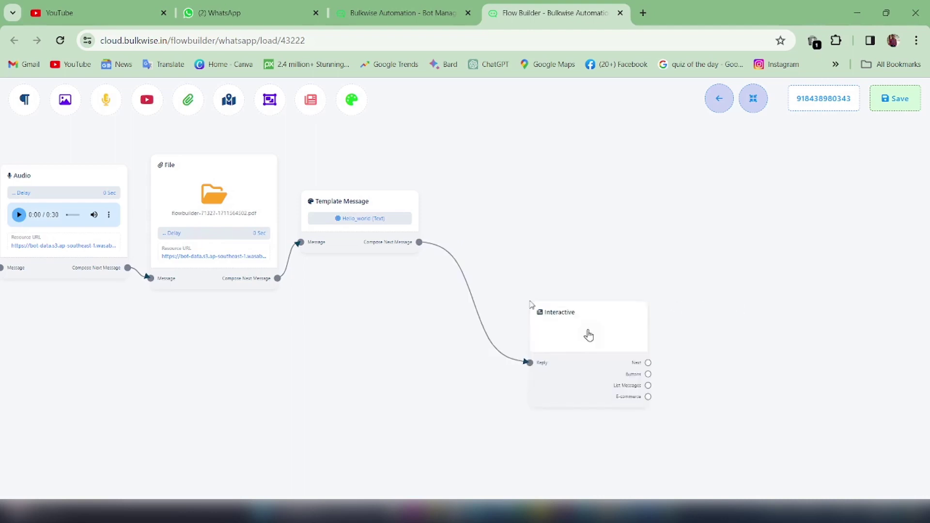
{"action": "left_click_drag", "start_coordinate": [588, 335], "coordinate": [572, 212]}
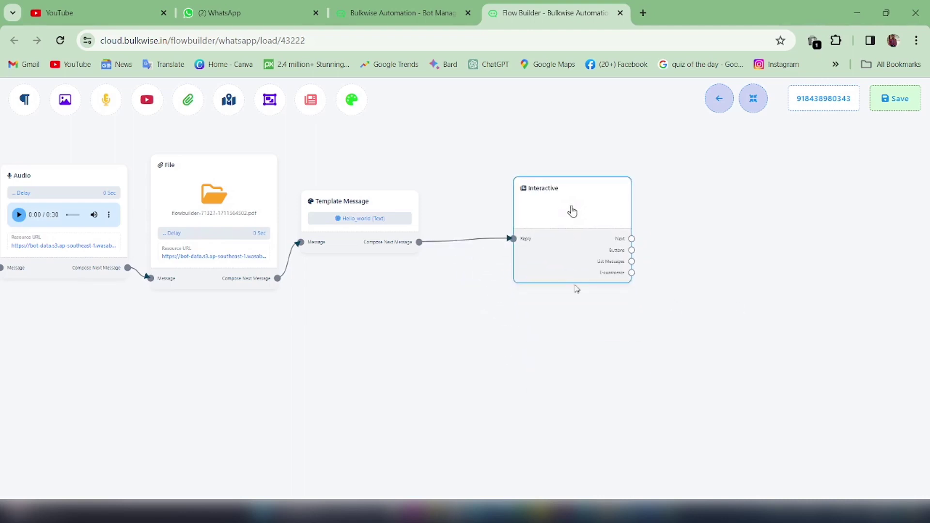
- Open the Interactive block's settings and examine its message header, body, footer and reply delay fields
{"action": "left_click", "coordinate": [572, 212]}
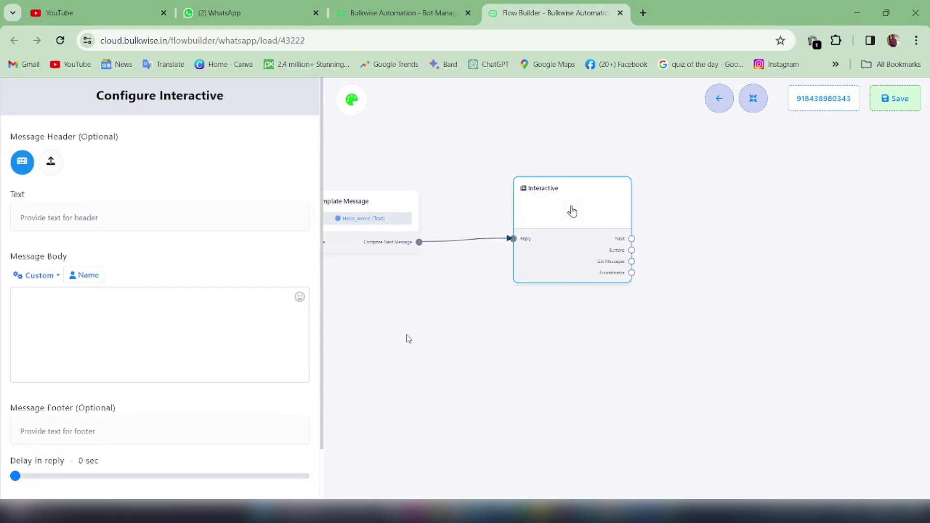
{"action": "left_click_drag", "start_coordinate": [10, 136], "coordinate": [100, 141]}
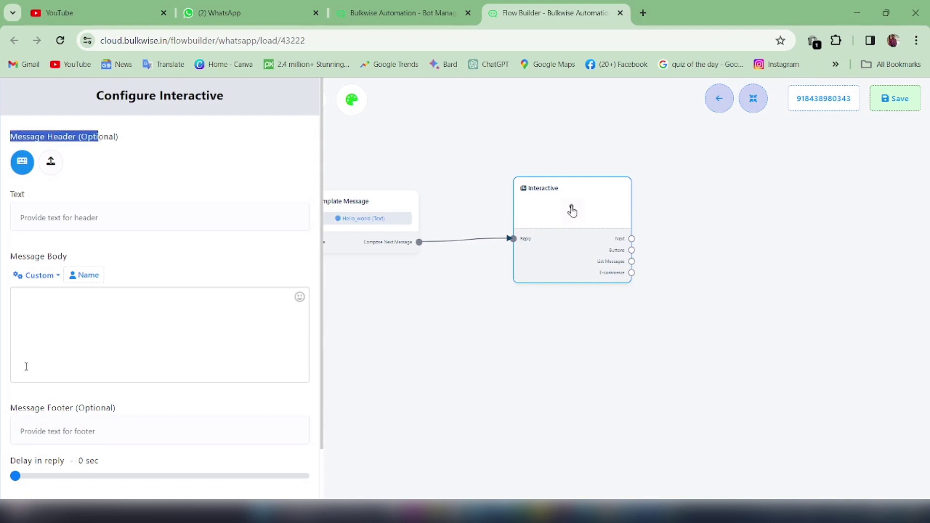
{"action": "left_click_drag", "start_coordinate": [10, 256], "coordinate": [86, 262]}
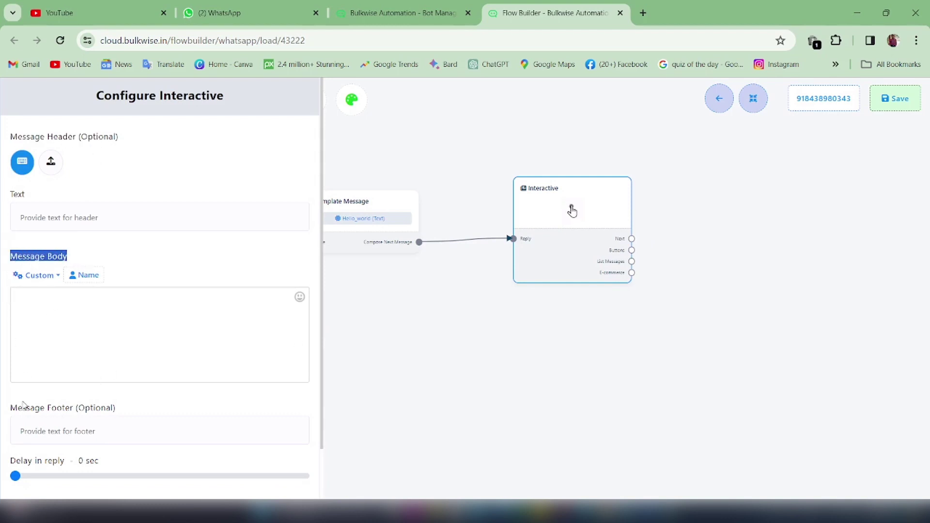
{"action": "left_click_drag", "start_coordinate": [6, 410], "coordinate": [141, 403]}
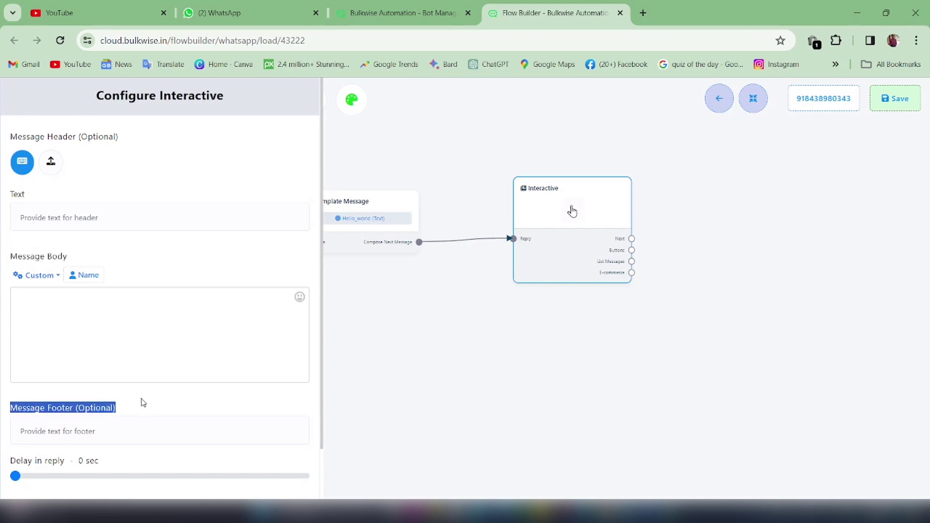
{"action": "left_click", "coordinate": [169, 404]}
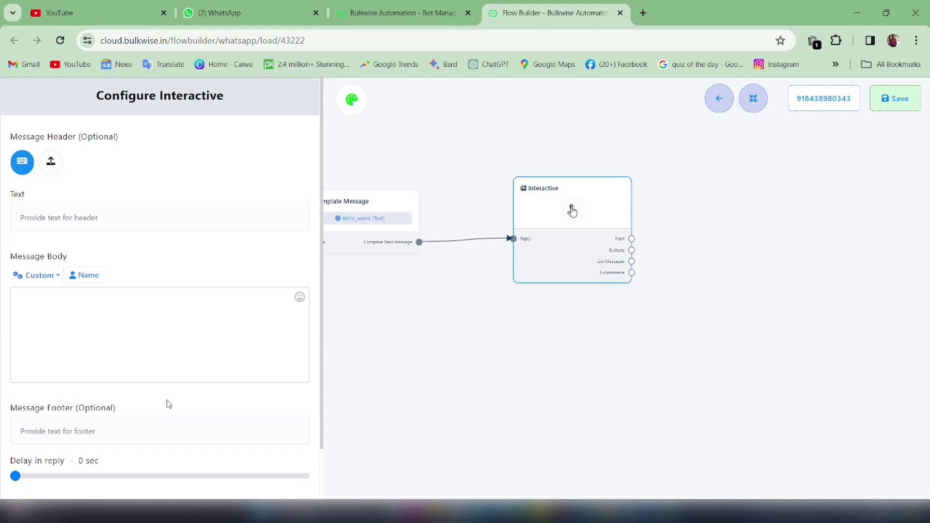
{"action": "left_click_drag", "start_coordinate": [18, 464], "coordinate": [80, 459]}
{"action": "left_click", "coordinate": [145, 453]}
- Switch the Interactive block's message header to media and upload the 195 KB WhatsApp Image 2024-03-26 JPEG from Downloads
{"action": "left_click", "coordinate": [51, 163]}
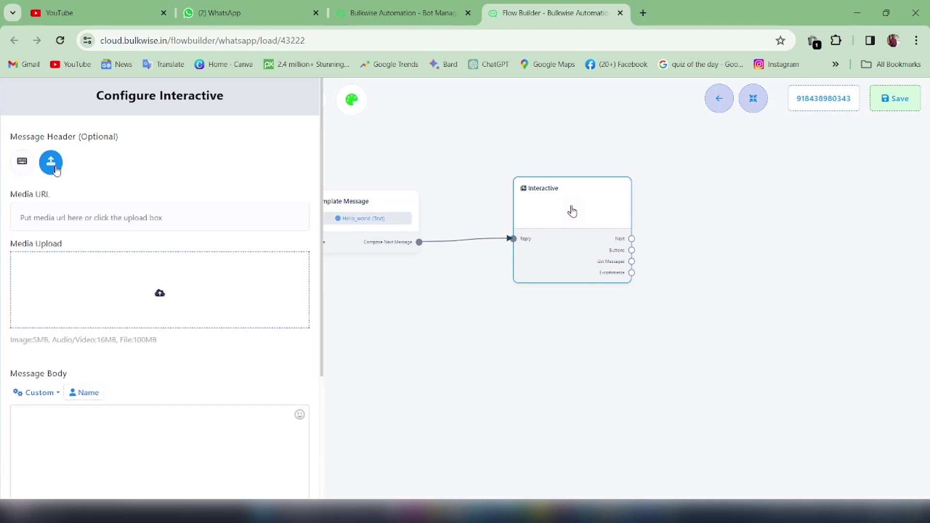
{"action": "left_click", "coordinate": [159, 292]}
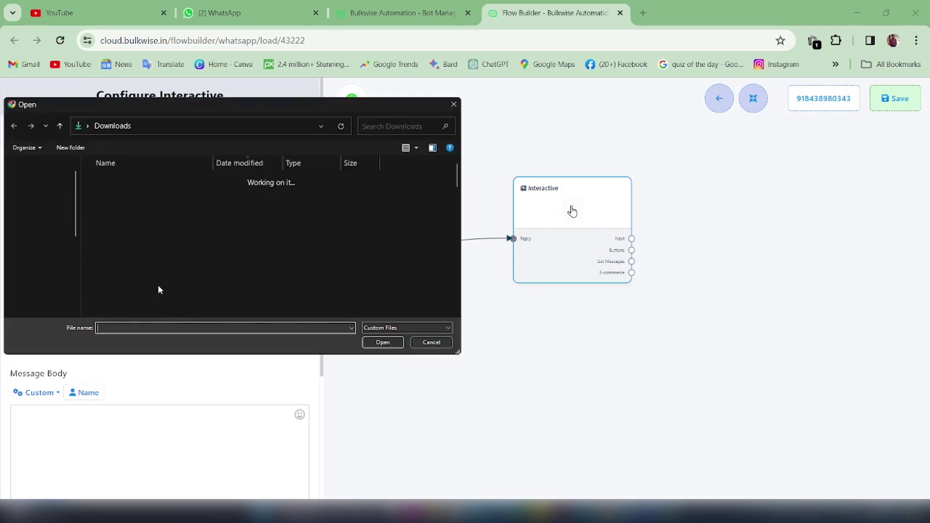
{"action": "left_click", "coordinate": [148, 254]}
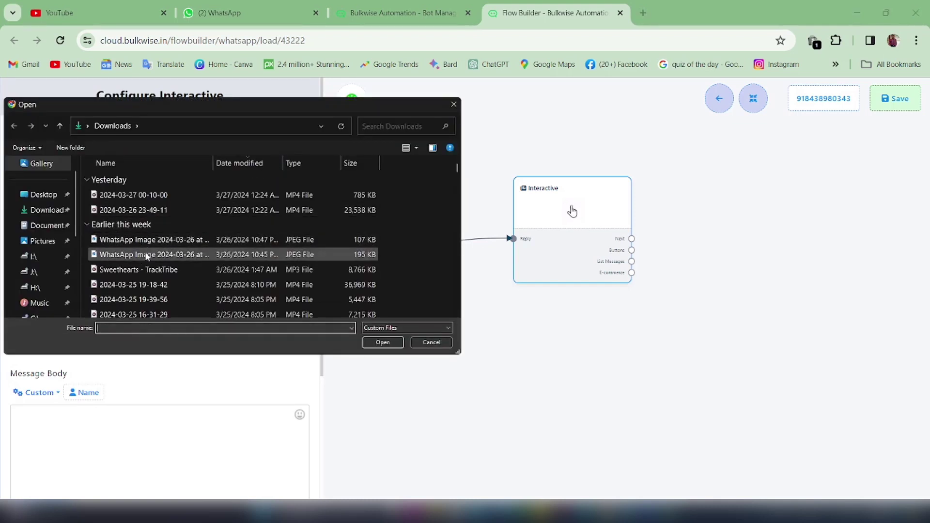
{"action": "left_click", "coordinate": [380, 341]}
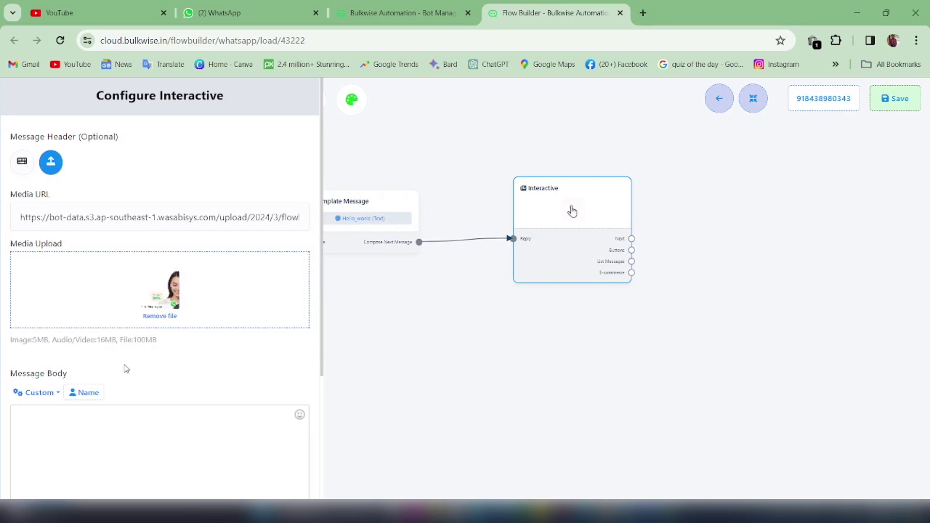
- Write the message body "Hi #LEAD_USER_FIRST_NAME#" with "Thank you for purchasing Bulk wise" on a second line
{"action": "scroll", "coordinate": [125, 369], "scroll_direction": "down", "scroll_amount": 3}
{"action": "left_click", "coordinate": [97, 314]}
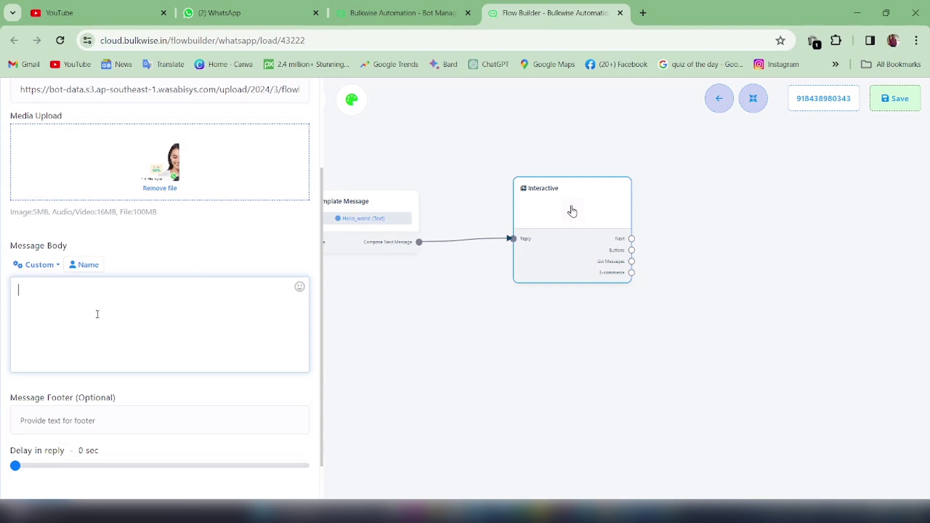
{"action": "type", "text": "Hi"}
{"action": "type", "text": "#LEAD_USER_FIRST_NAME#"}
{"action": "key", "text": "Return"}
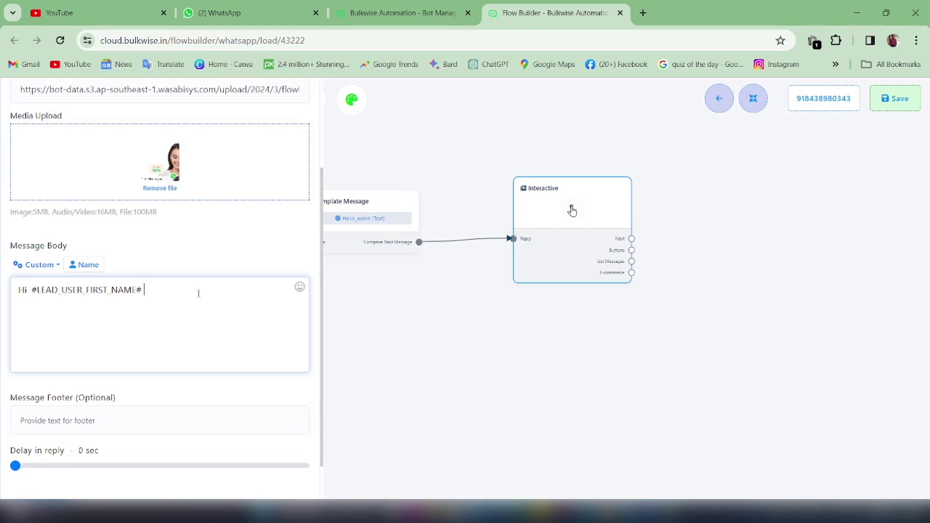
{"action": "type", "text": "Thank you for purchasing"}
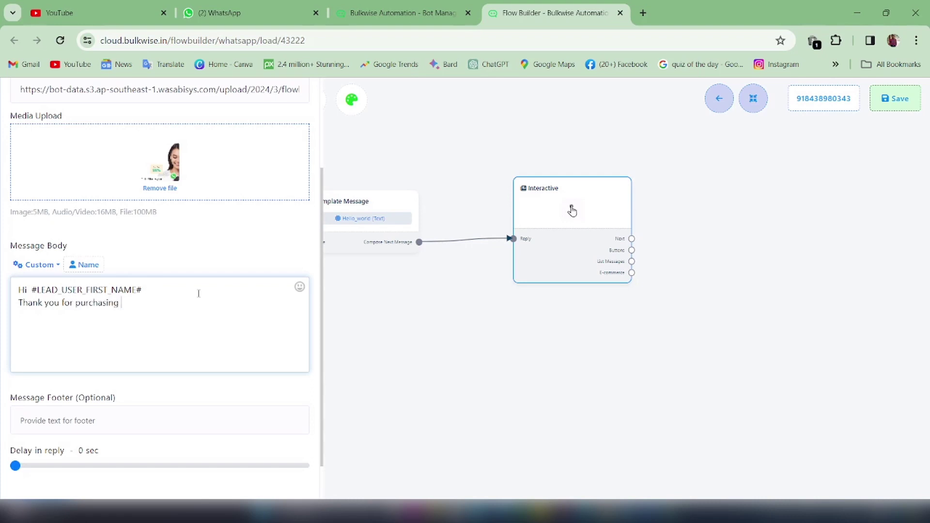
{"action": "type", "text": " Bulk wise"}
- Set the message footer to "Powered by Bulkwise" and save the Interactive block
{"action": "left_click", "coordinate": [97, 421]}
{"action": "left_click", "coordinate": [114, 478]}
{"action": "scroll", "coordinate": [146, 409], "scroll_direction": "down", "scroll_amount": 1}
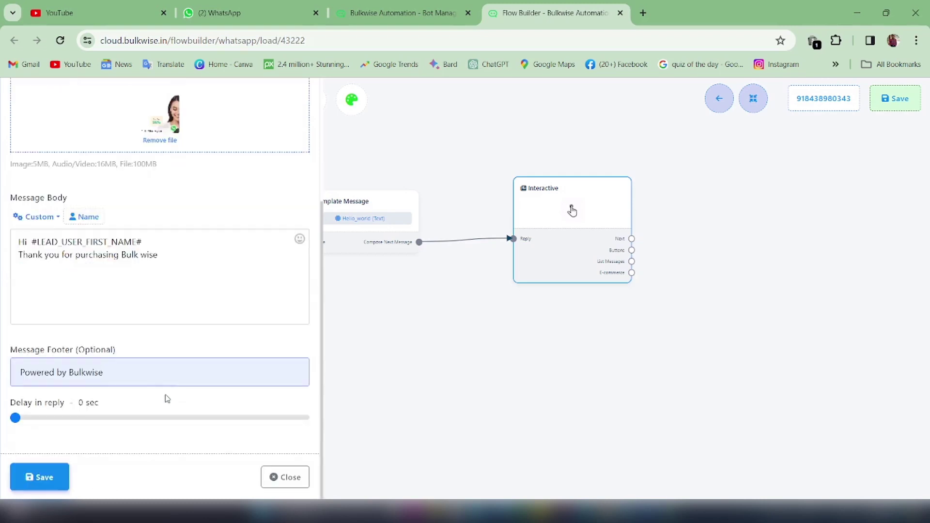
{"action": "scroll", "coordinate": [116, 416], "scroll_direction": "up", "scroll_amount": 4}
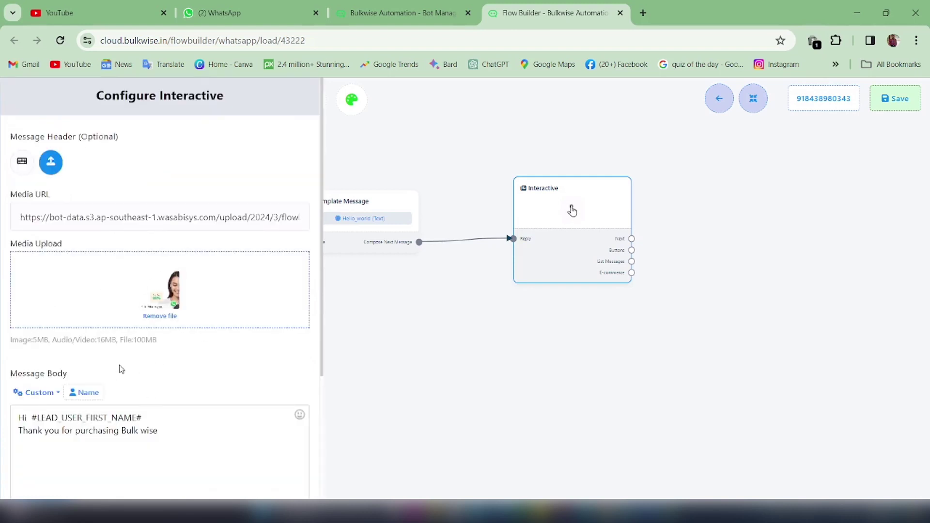
{"action": "scroll", "coordinate": [121, 369], "scroll_direction": "down", "scroll_amount": 3}
{"action": "left_click", "coordinate": [41, 476]}
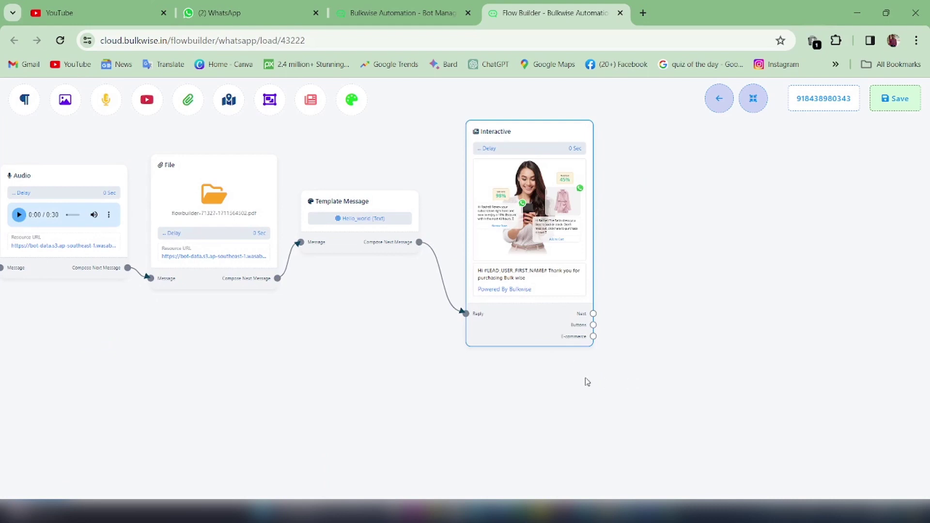
- Connect a new Text block to the Interactive block's Next output and place it beside the Interactive block
{"action": "scroll", "coordinate": [595, 393], "scroll_direction": "up", "scroll_amount": 3}
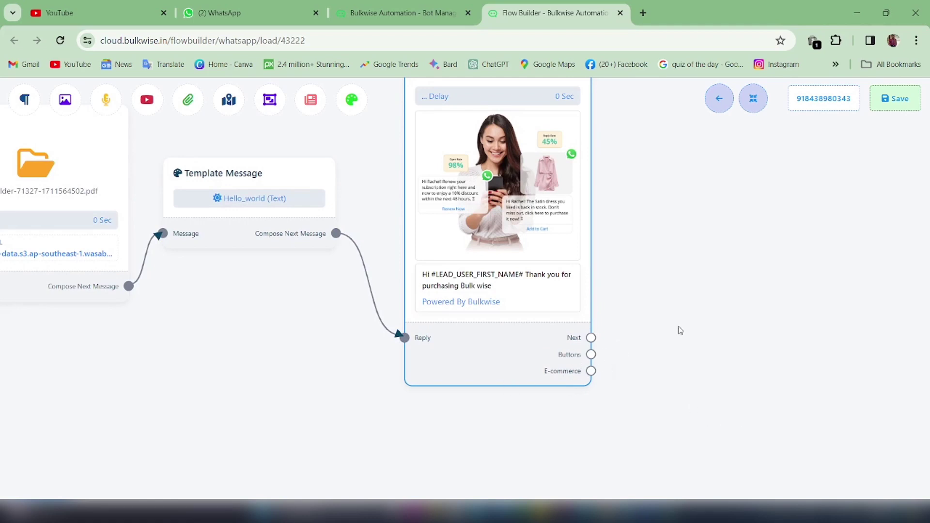
{"action": "scroll", "coordinate": [680, 331], "scroll_direction": "down", "scroll_amount": 2}
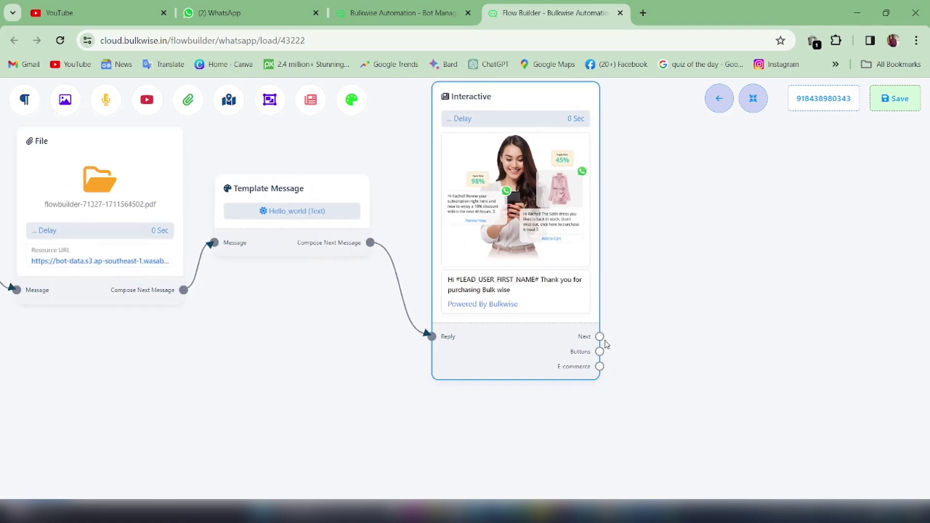
{"action": "left_click_drag", "start_coordinate": [601, 342], "coordinate": [662, 232]}
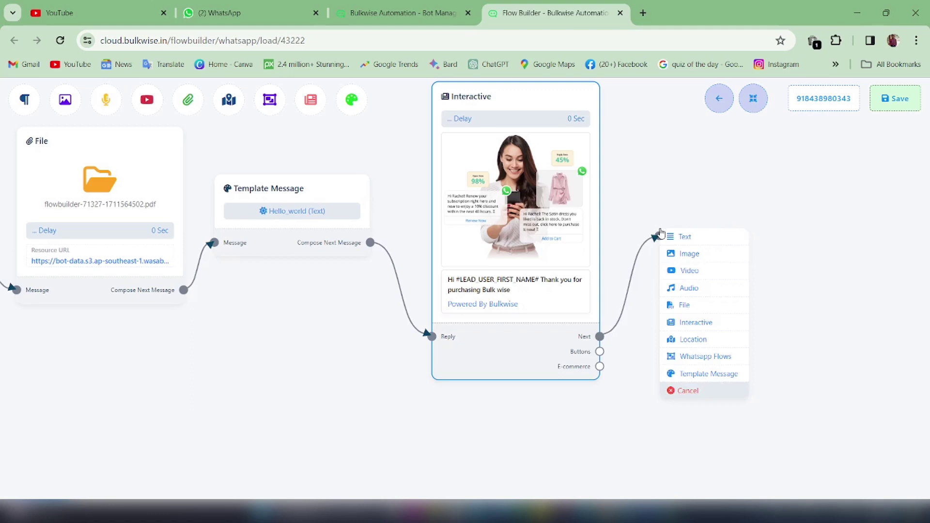
{"action": "left_click", "coordinate": [694, 238]}
{"action": "left_click_drag", "start_coordinate": [766, 278], "coordinate": [732, 236]}
- Write the message "Purchase link will be sent to #LEAD_USER_FIRST_NAME#" in the new Text block and save it
{"action": "double_click", "coordinate": [733, 236]}
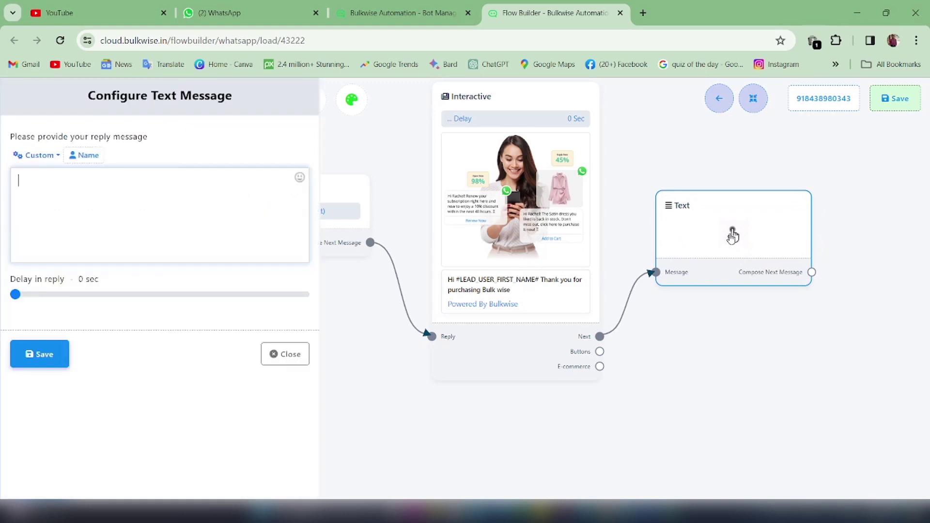
{"action": "left_click", "coordinate": [189, 208]}
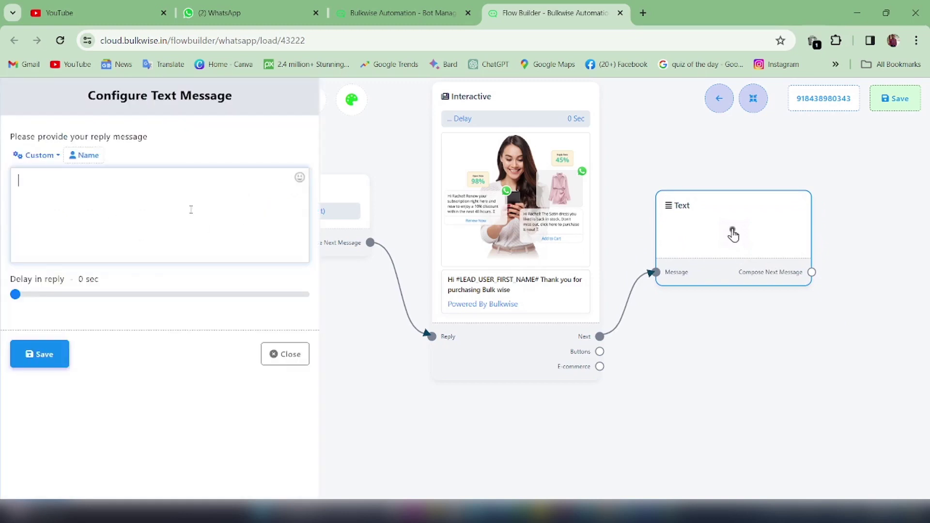
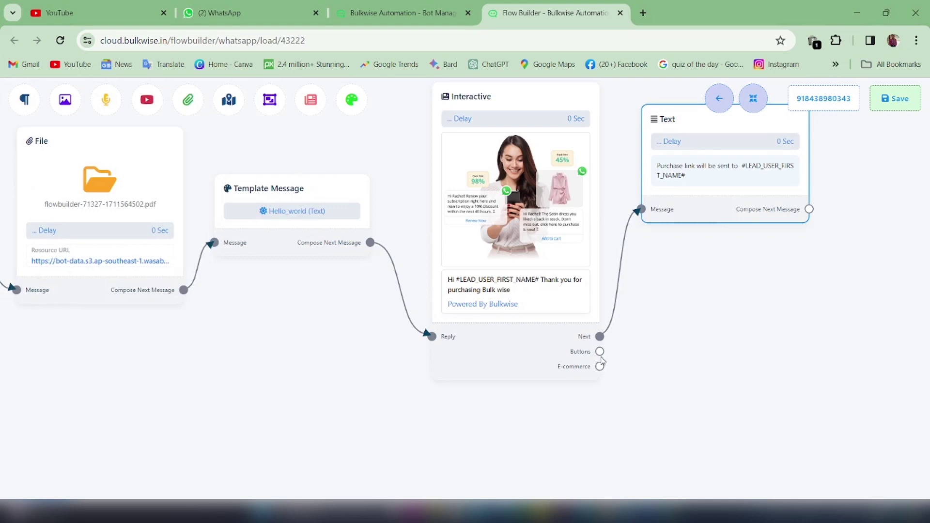
- Connect three Button blocks to the Interactive block's Buttons output and check the example reply buttons in the WhatsApp Web chat
{"action": "left_click_drag", "start_coordinate": [600, 351], "coordinate": [721, 347]}
{"action": "left_click_drag", "start_coordinate": [600, 351], "coordinate": [727, 310]}
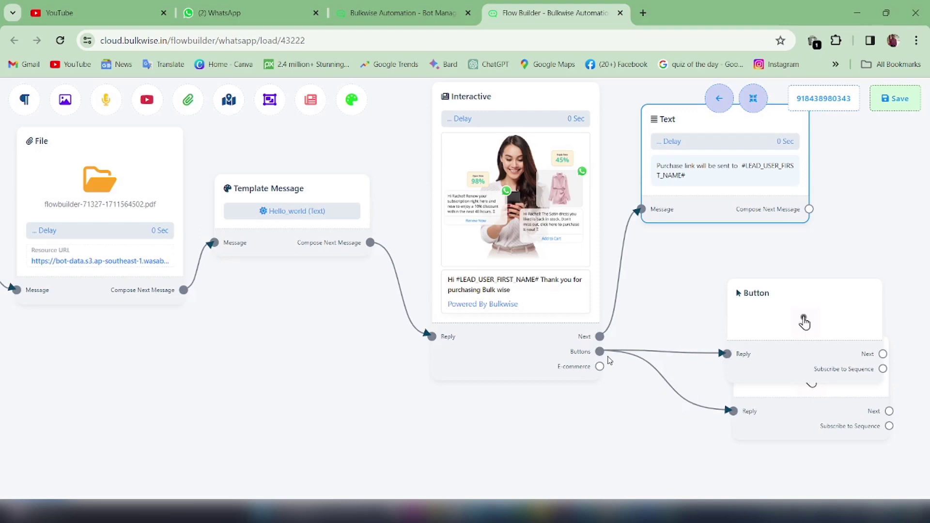
{"action": "left_click_drag", "start_coordinate": [600, 351], "coordinate": [705, 471]}
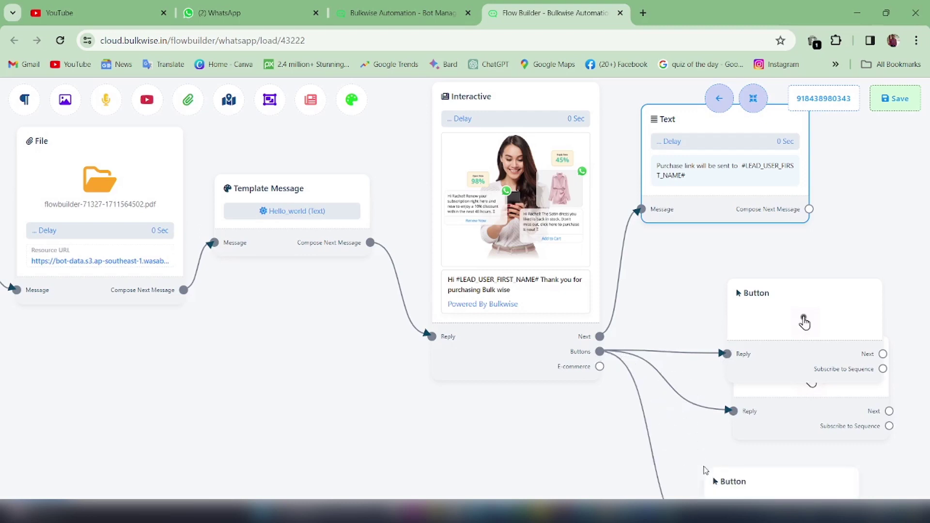
{"action": "left_click_drag", "start_coordinate": [687, 424], "coordinate": [540, 328]}
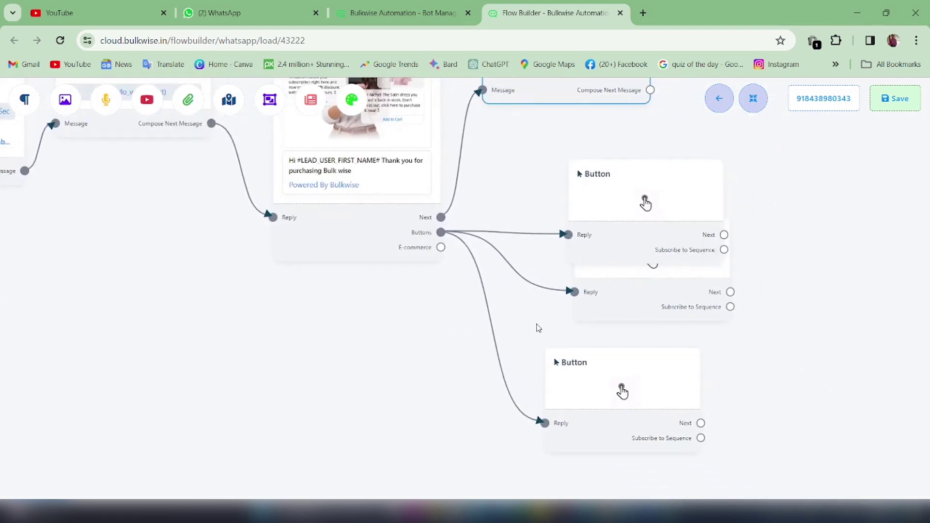
{"action": "key", "text": "ctrl+2"}
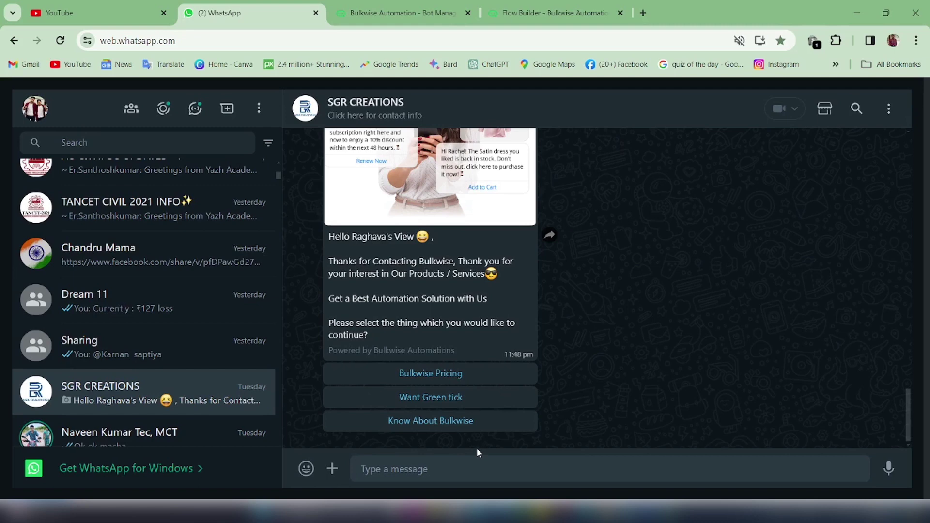
{"action": "left_click", "coordinate": [552, 13]}
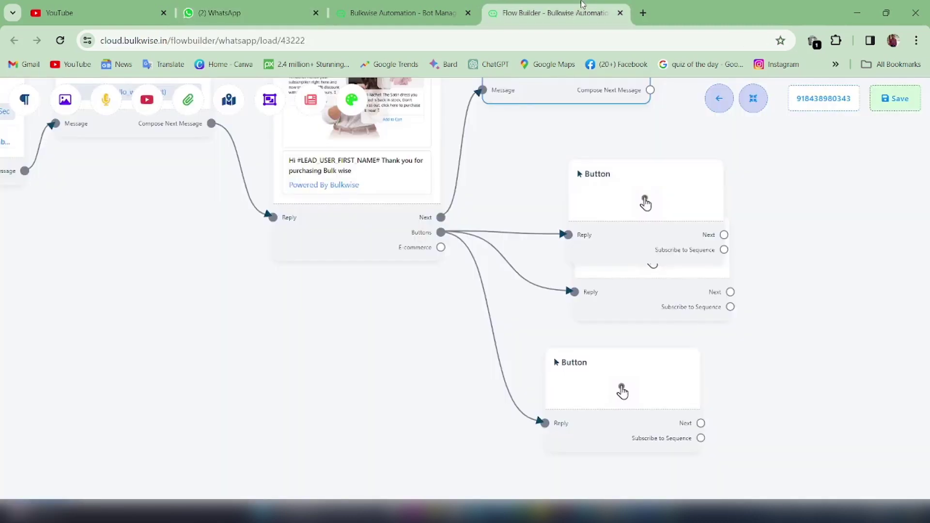
- Move the uppermost Button block clear of the others, name it "Get Started" with the Send Message action, and save it
{"action": "left_click_drag", "start_coordinate": [641, 207], "coordinate": [613, 163]}
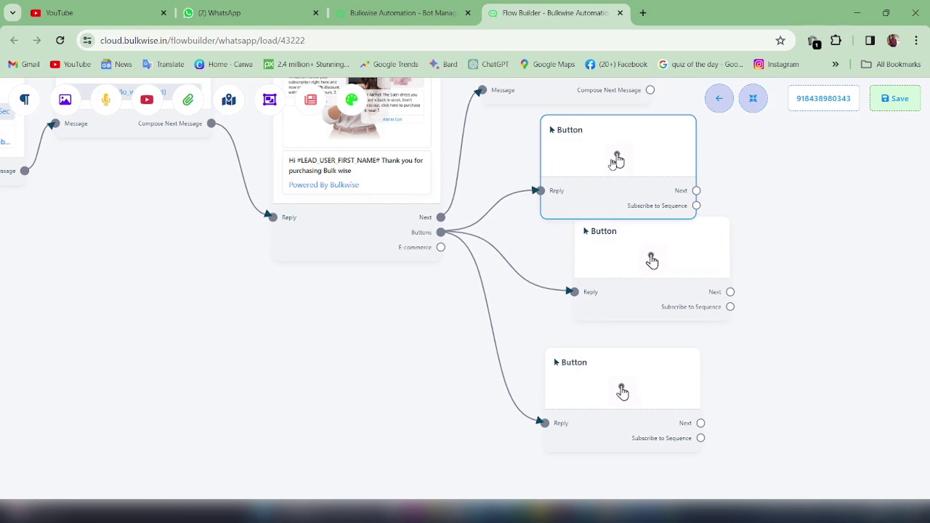
{"action": "double_click", "coordinate": [613, 163]}
{"action": "left_click", "coordinate": [133, 163]}
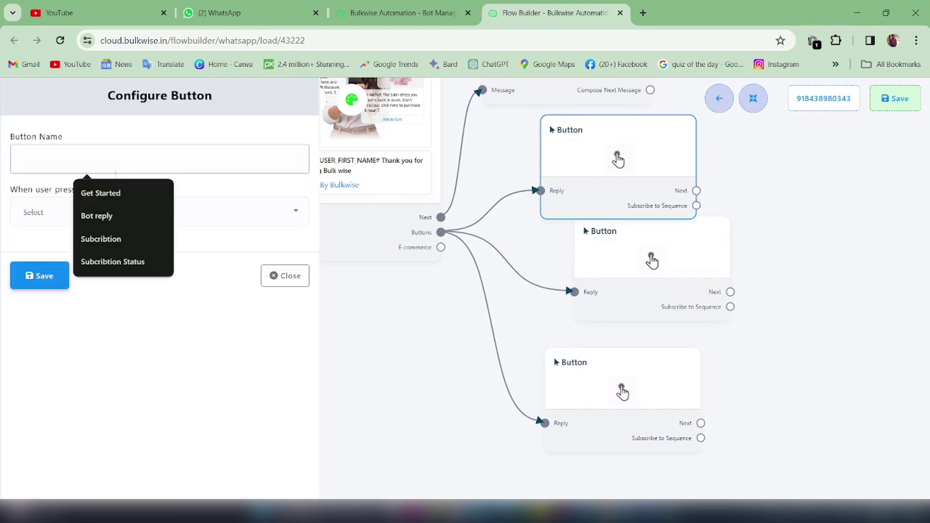
{"action": "left_click", "coordinate": [110, 196]}
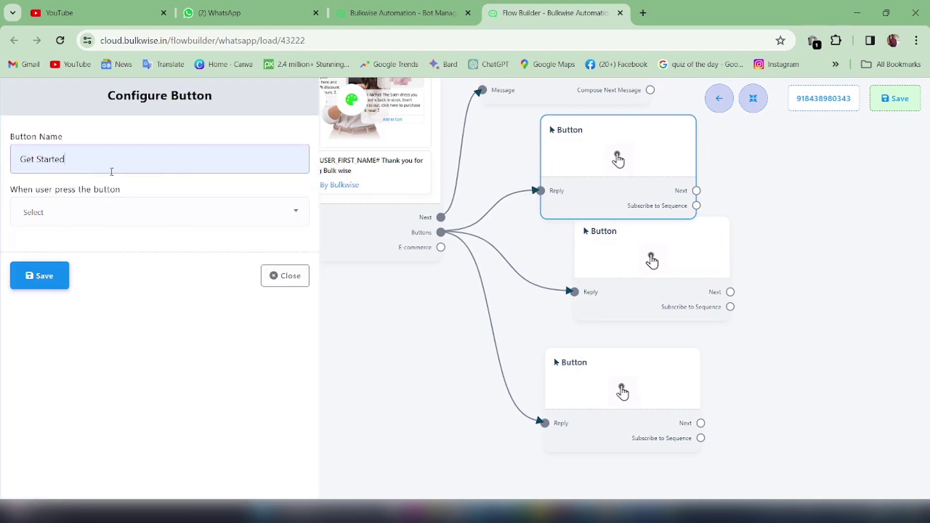
{"action": "left_click", "coordinate": [136, 219]}
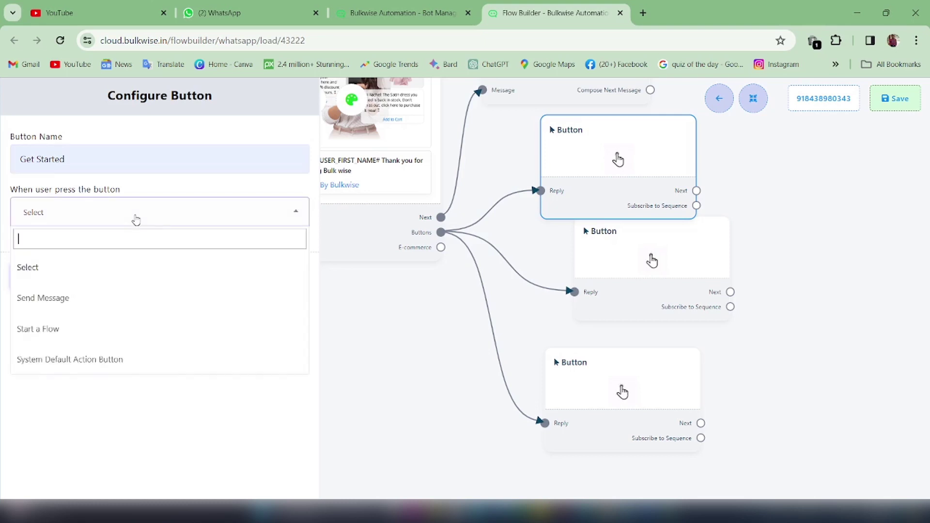
{"action": "left_click", "coordinate": [58, 303]}
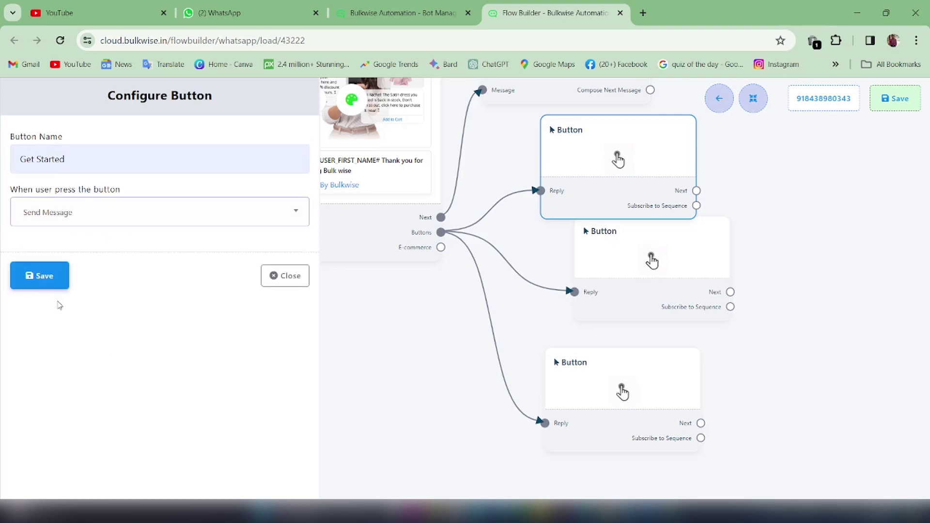
{"action": "left_click", "coordinate": [42, 279]}
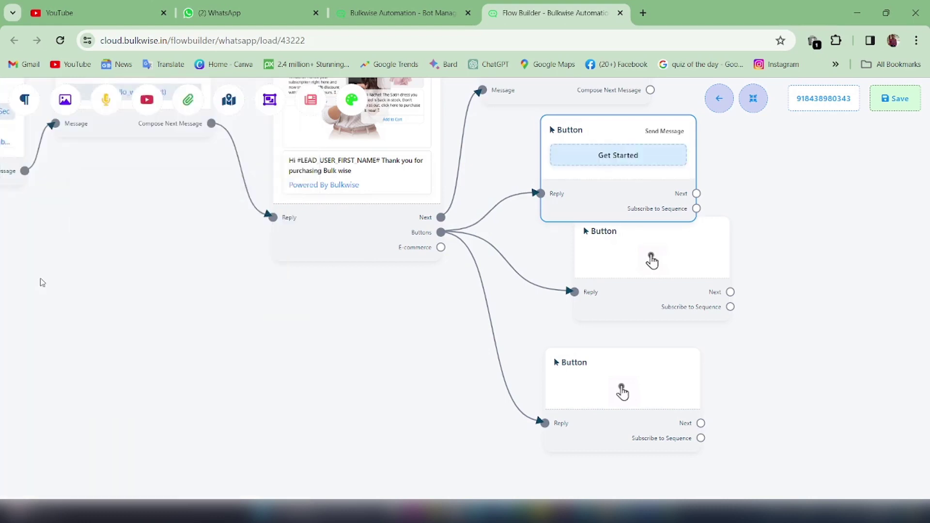
- Align the middle Button block under Get Started, name it "Bot reply" with Start a Flow set to Confirm Order, and save it
{"action": "left_click_drag", "start_coordinate": [651, 261], "coordinate": [618, 272]}
{"action": "left_click", "coordinate": [605, 253]}
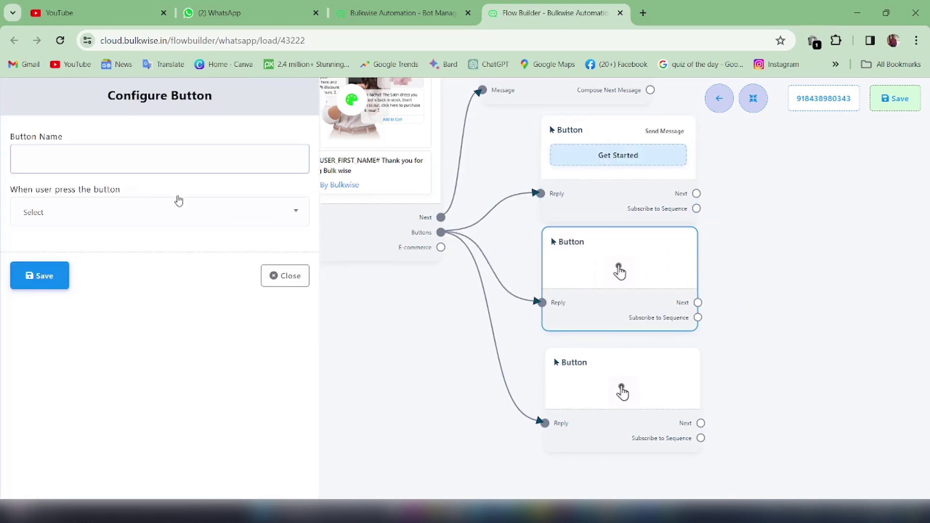
{"action": "left_click", "coordinate": [166, 160]}
{"action": "left_click", "coordinate": [94, 216]}
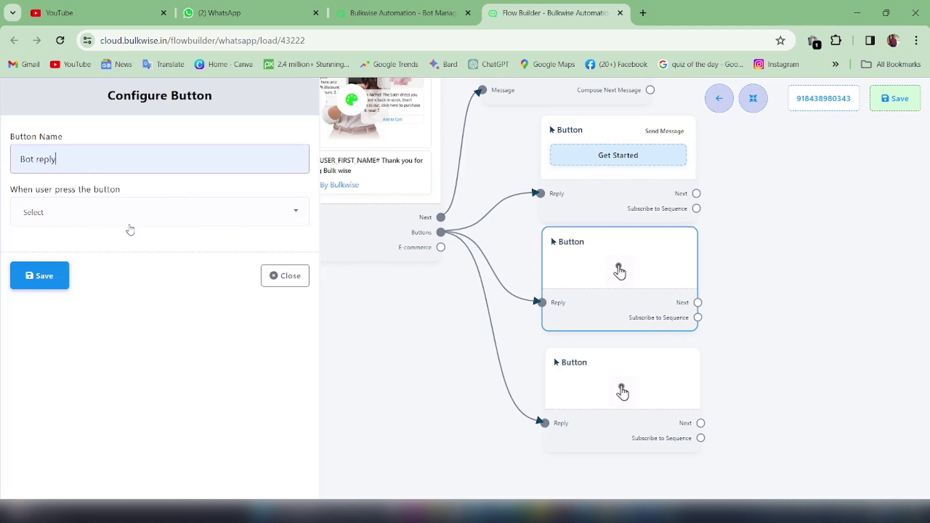
{"action": "left_click", "coordinate": [131, 218]}
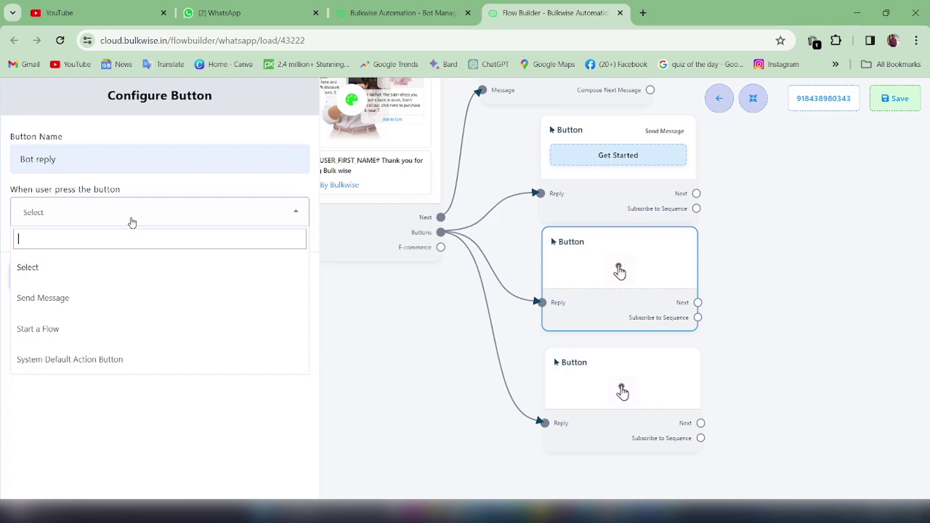
{"action": "left_click", "coordinate": [48, 332]}
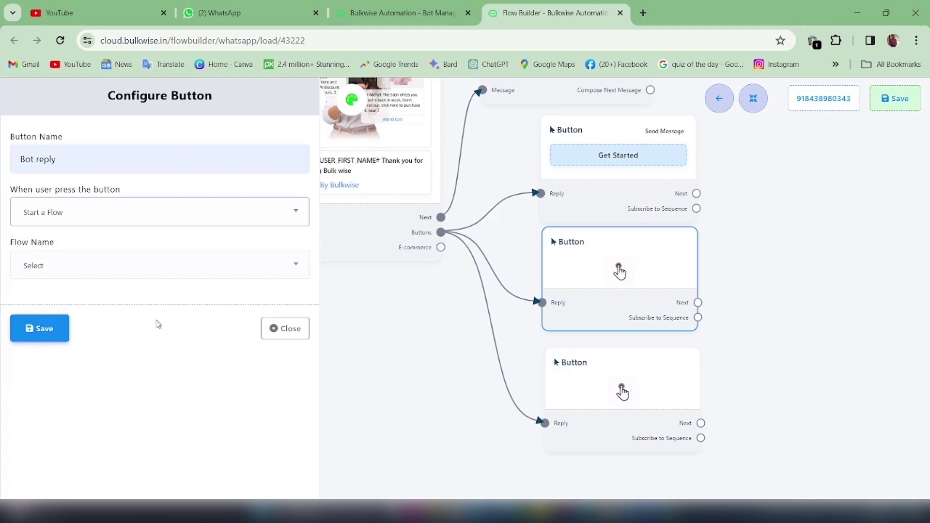
{"action": "left_click", "coordinate": [192, 269]}
{"action": "scroll", "coordinate": [99, 375], "scroll_direction": "down", "scroll_amount": 2}
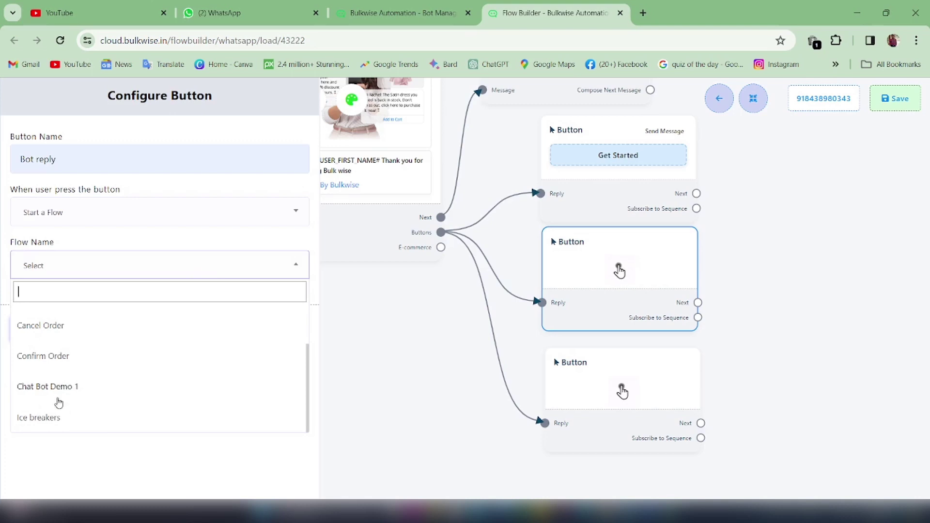
{"action": "left_click", "coordinate": [56, 357]}
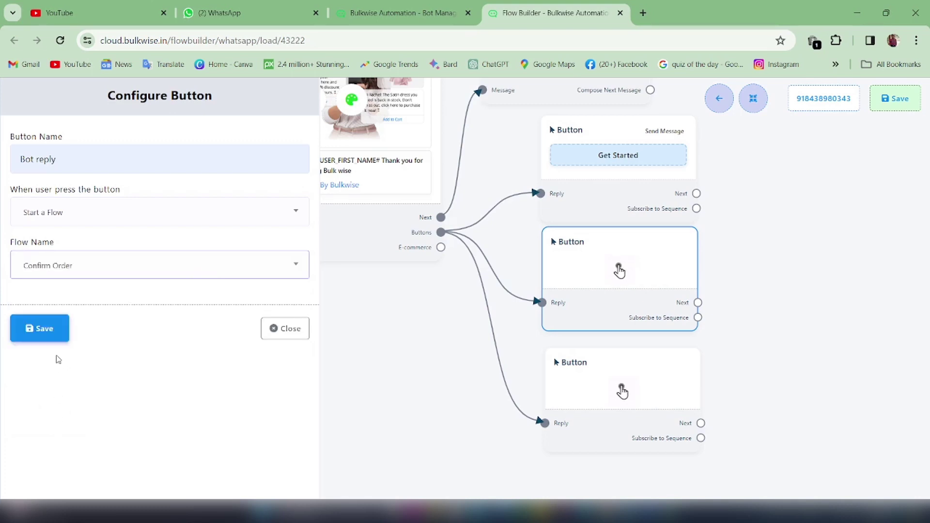
{"action": "left_click", "coordinate": [42, 325]}
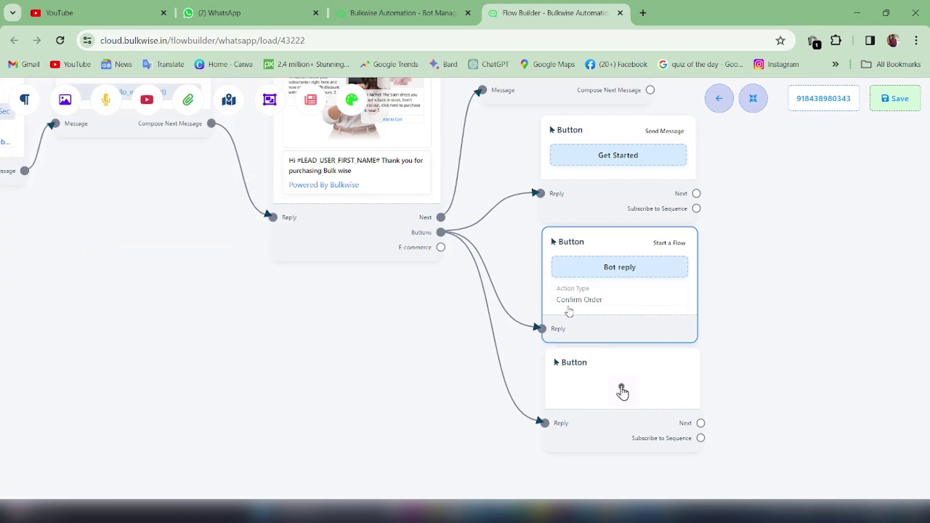
- Move the remaining empty Button block lower, name it "Subcribtion" with the Send Message action, and save it
{"action": "left_click", "coordinate": [606, 405]}
{"action": "left_click_drag", "start_coordinate": [623, 393], "coordinate": [623, 425]}
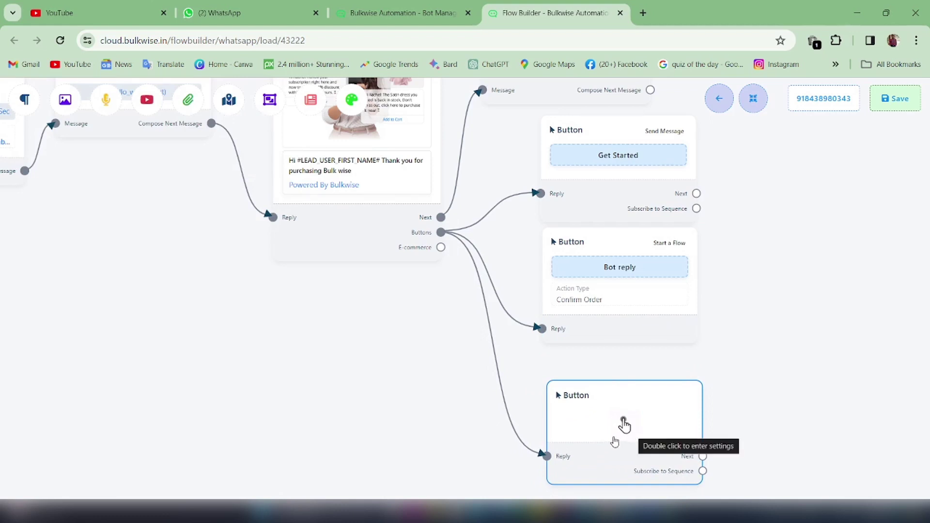
{"action": "scroll", "coordinate": [837, 372], "scroll_direction": "down", "scroll_amount": 1}
{"action": "left_click_drag", "start_coordinate": [832, 423], "coordinate": [793, 318]}
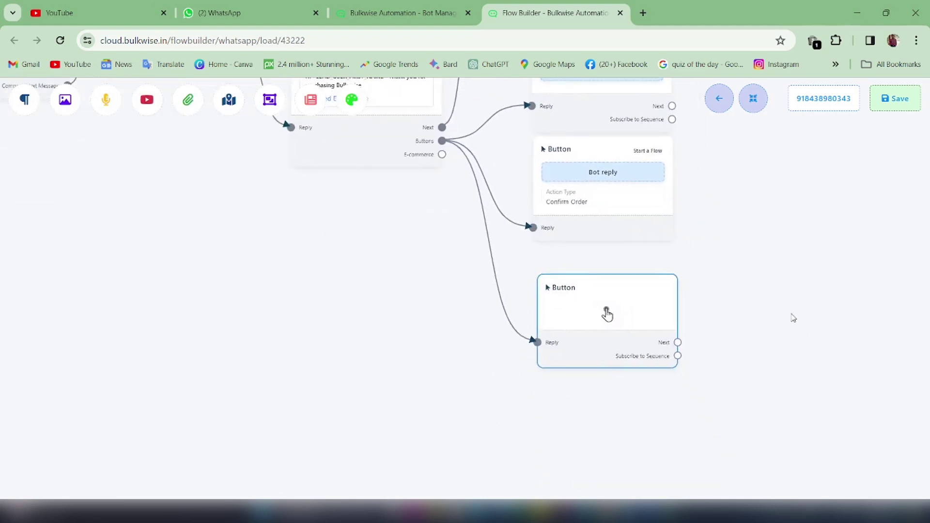
{"action": "left_click", "coordinate": [607, 312]}
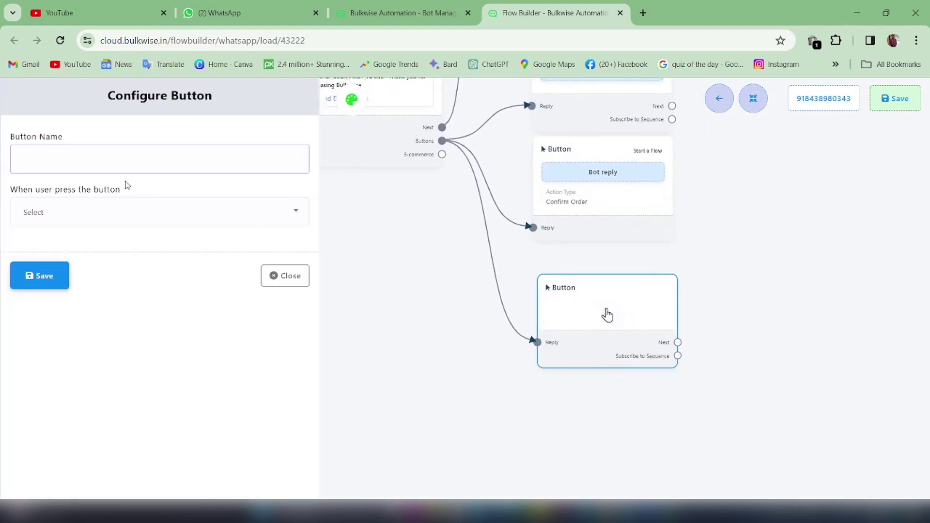
{"action": "left_click", "coordinate": [118, 168]}
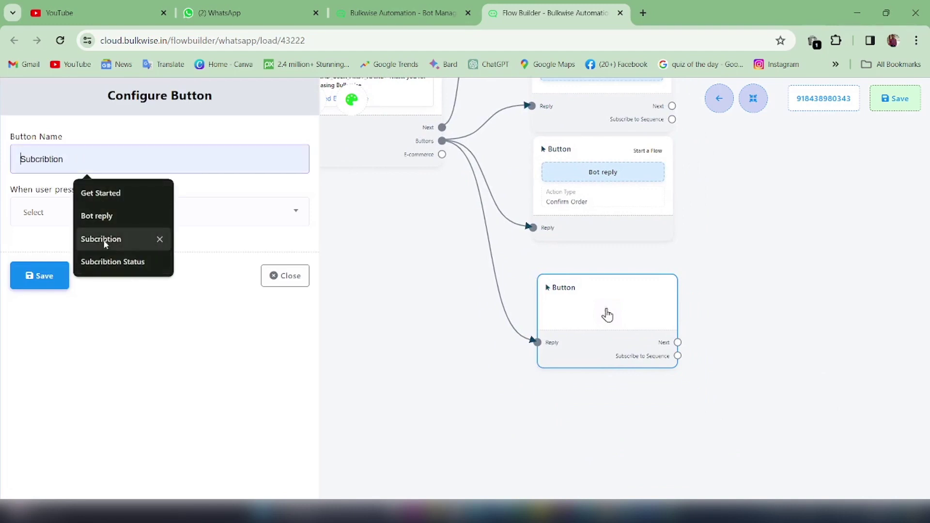
{"action": "left_click", "coordinate": [104, 240]}
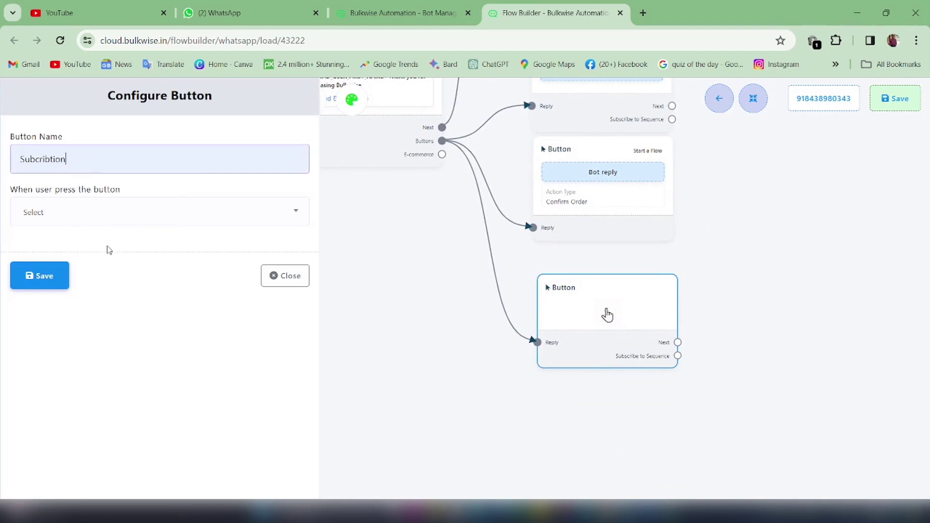
{"action": "left_click", "coordinate": [118, 221]}
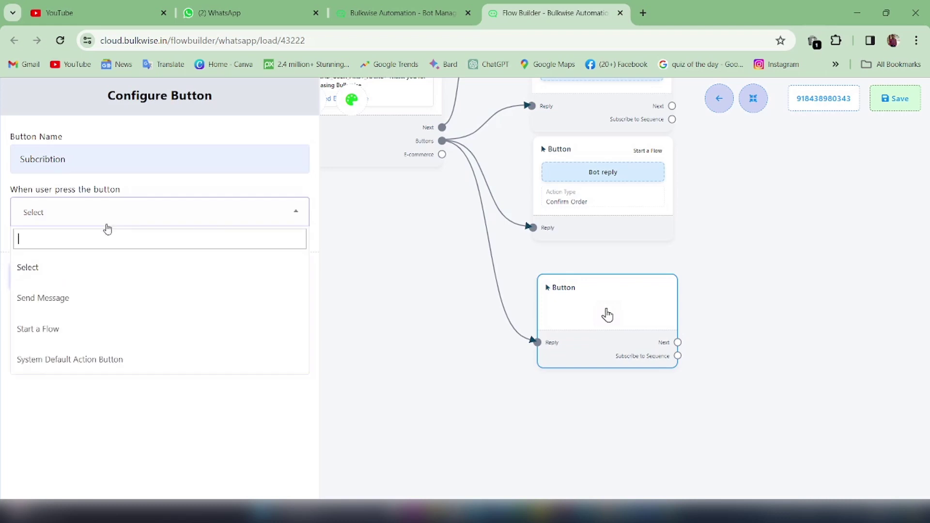
{"action": "left_click", "coordinate": [57, 301]}
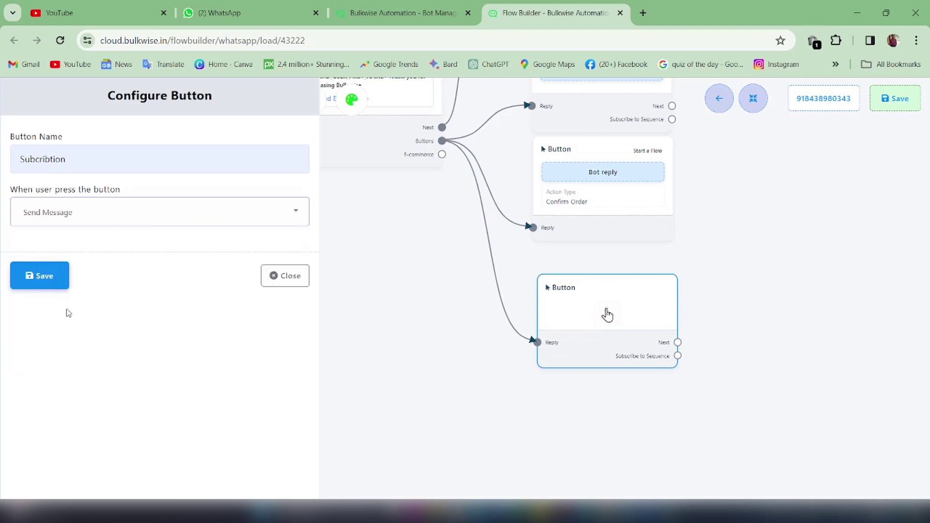
{"action": "left_click", "coordinate": [57, 283]}
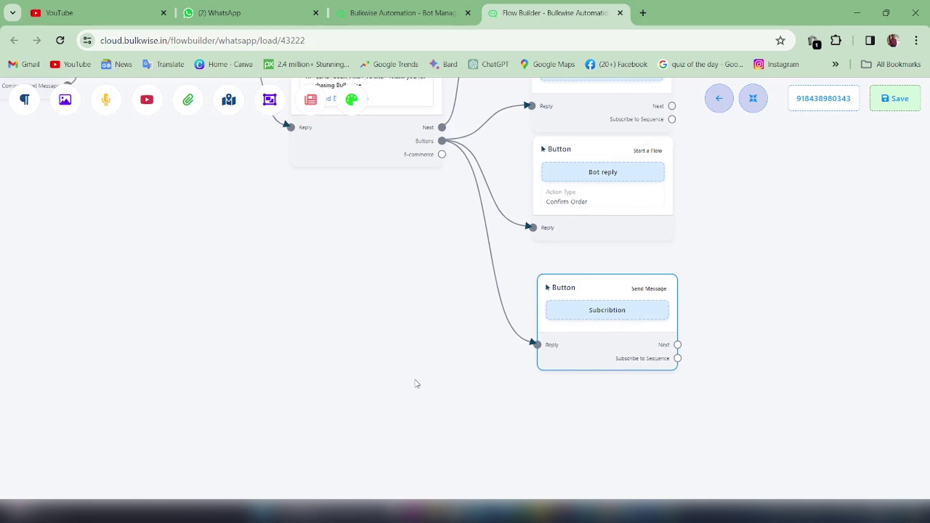
- Arrange all blocks of the flow automatically into a tidy layout
{"action": "scroll", "coordinate": [687, 277], "scroll_direction": "down", "scroll_amount": 2}
{"action": "scroll", "coordinate": [683, 274], "scroll_direction": "down", "scroll_amount": 1}
{"action": "scroll", "coordinate": [719, 332], "scroll_direction": "up", "scroll_amount": 3}
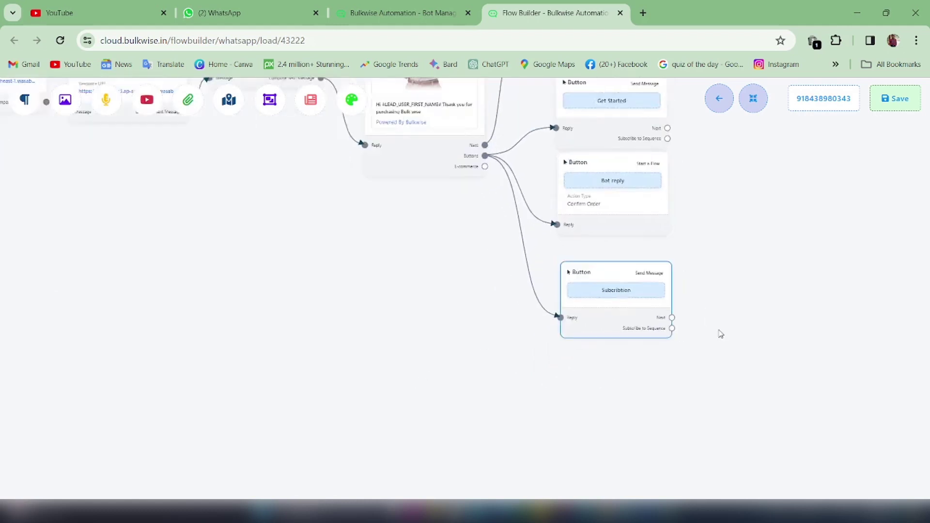
{"action": "left_click", "coordinate": [753, 98]}
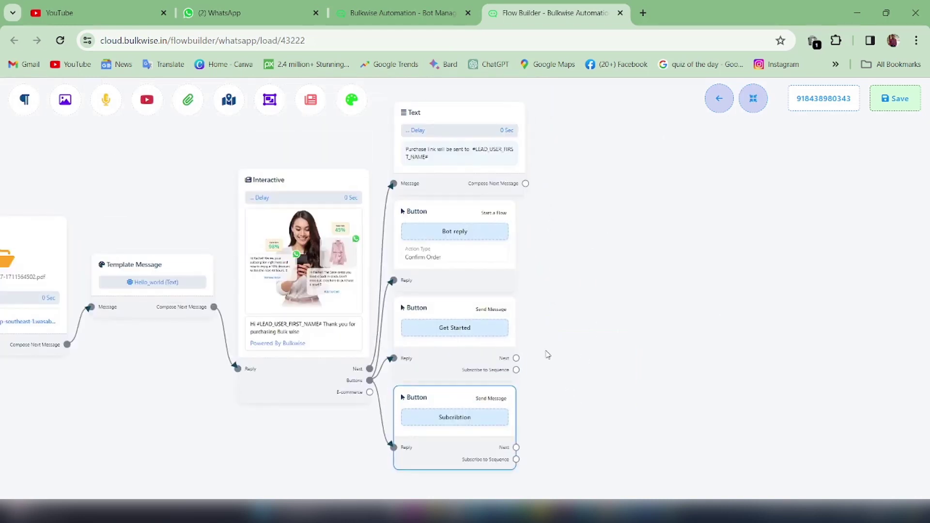
- Add a Text block to the Next output of the Get Started button with the message "Bulkwise is a great company" and save it
{"action": "left_click_drag", "start_coordinate": [523, 358], "coordinate": [585, 271]}
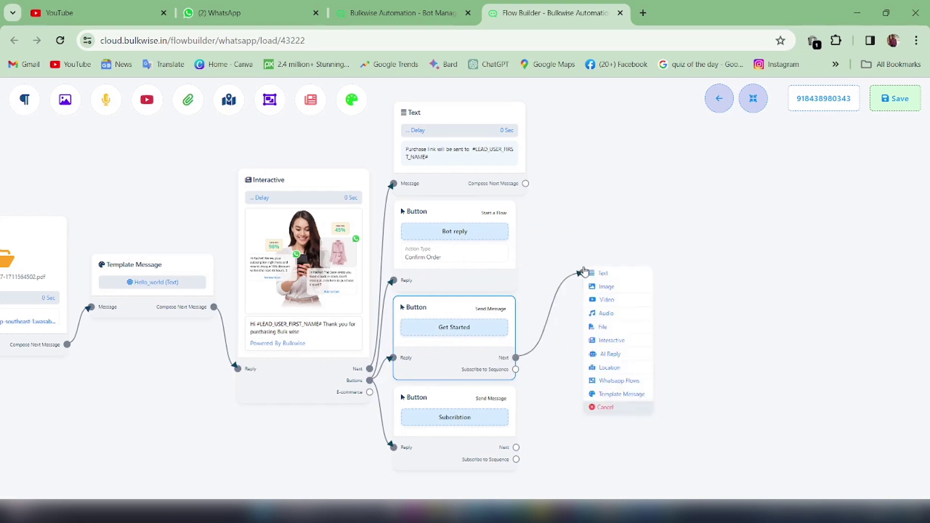
{"action": "left_click", "coordinate": [611, 274]}
{"action": "left_click", "coordinate": [653, 312]}
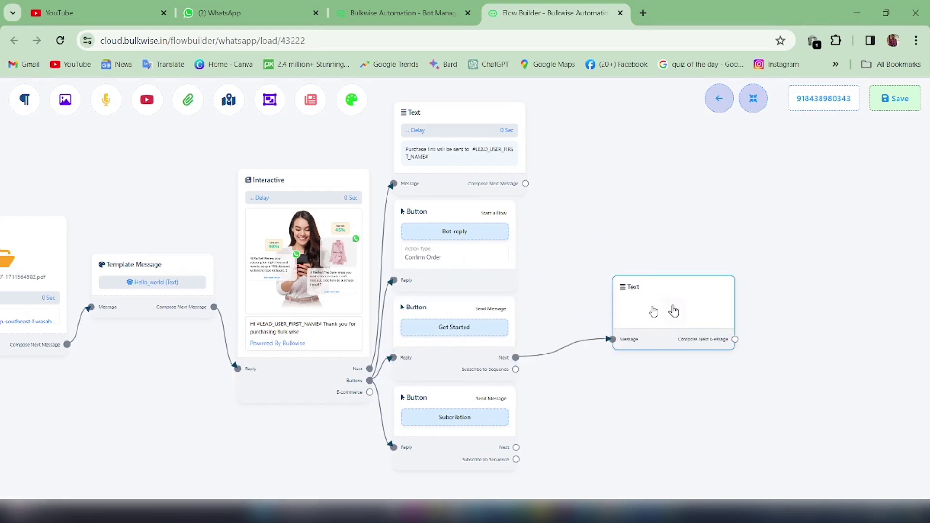
{"action": "left_click", "coordinate": [673, 310]}
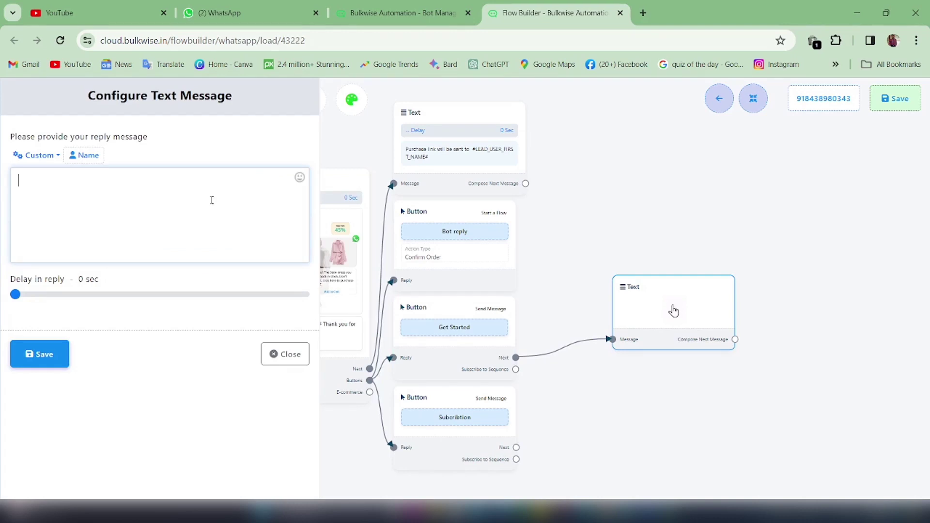
{"action": "type", "text": "Bulkwise is a great company"}
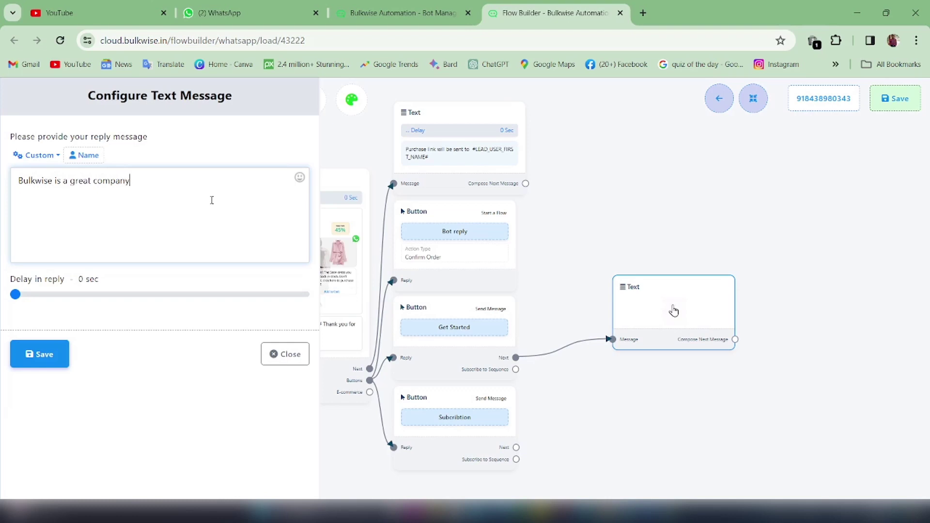
{"action": "left_click", "coordinate": [14, 356]}
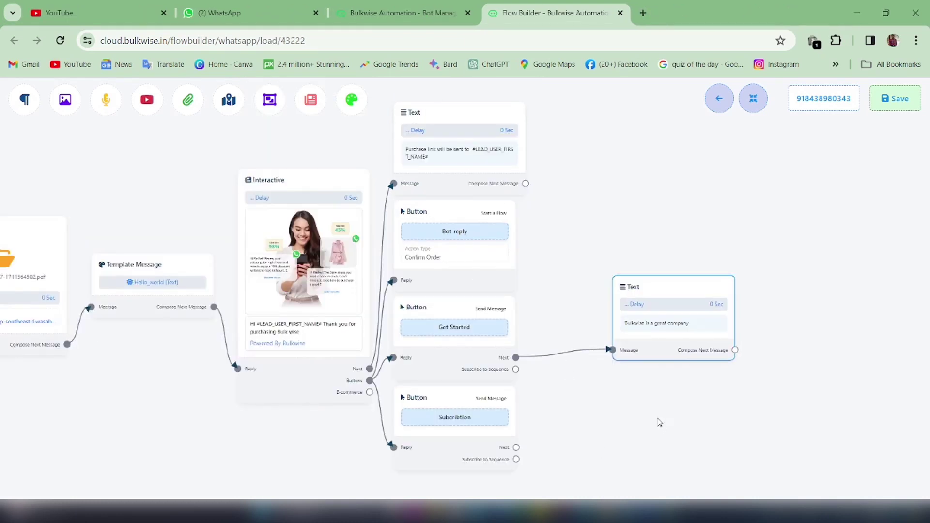
- Save the whole chatbot flow
{"action": "scroll", "coordinate": [660, 422], "scroll_direction": "down", "scroll_amount": 3}
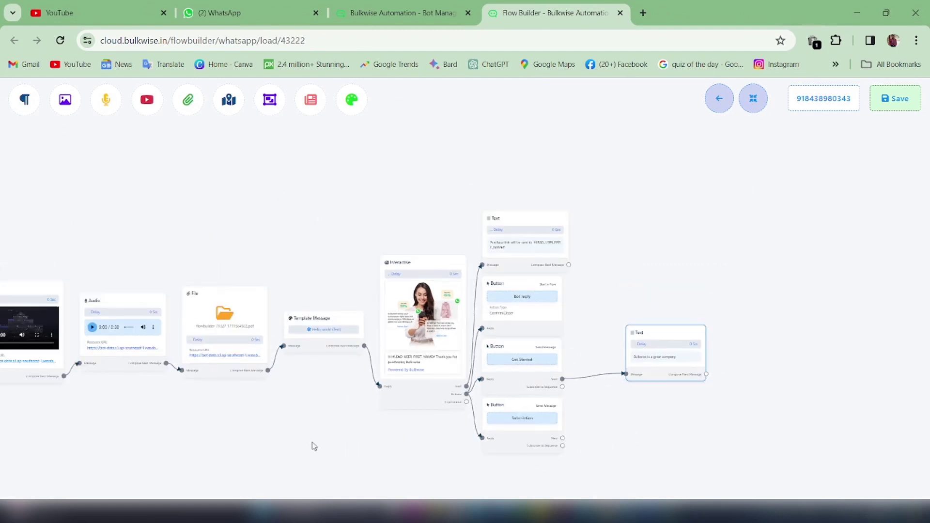
{"action": "left_click_drag", "start_coordinate": [314, 445], "coordinate": [410, 384]}
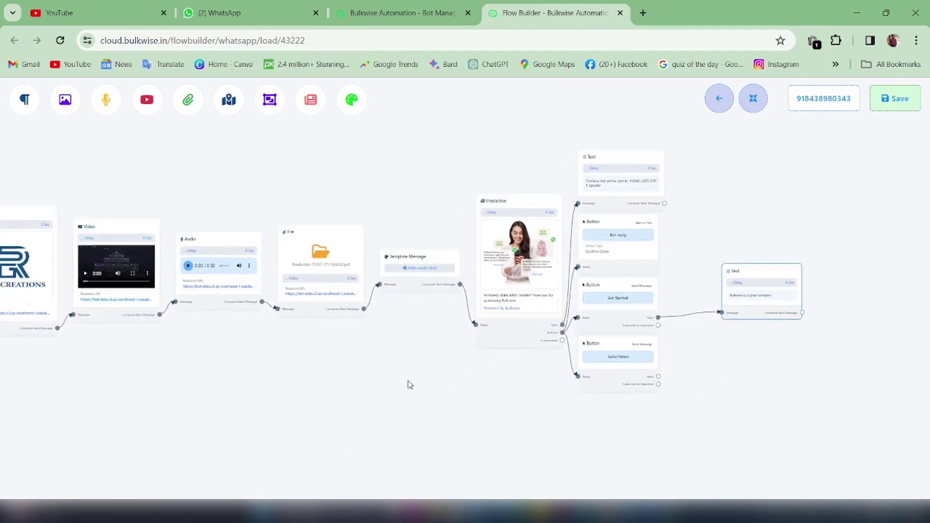
{"action": "left_click_drag", "start_coordinate": [350, 378], "coordinate": [448, 382]}
{"action": "left_click", "coordinate": [894, 99]}
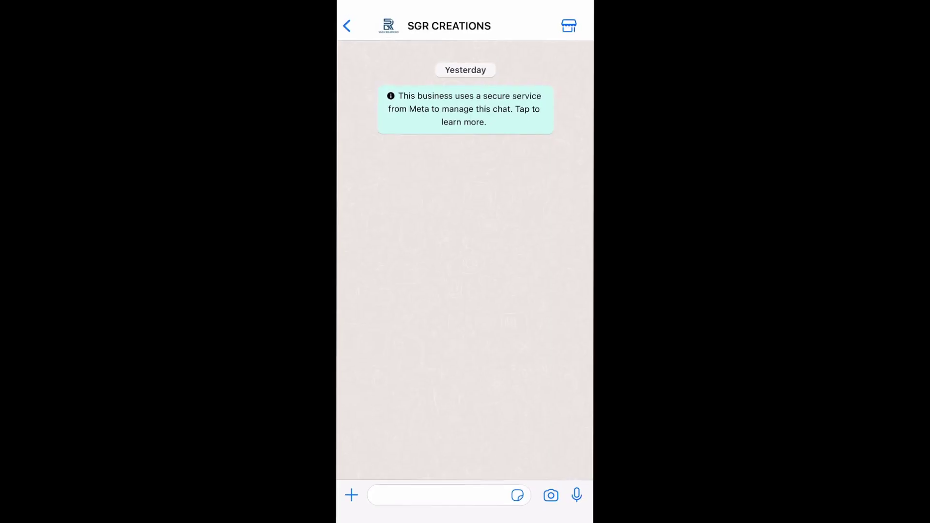
- Switch to WhatsApp on the phone and send "Hi" in the SGR CREATIONS chat to trigger the bot
{"action": "left_click", "coordinate": [436, 497]}
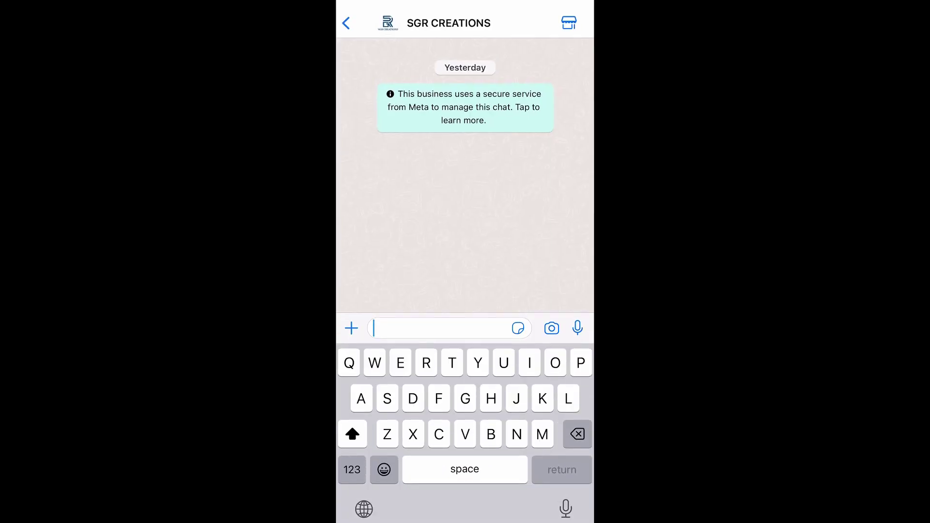
{"action": "type", "text": "Hi"}
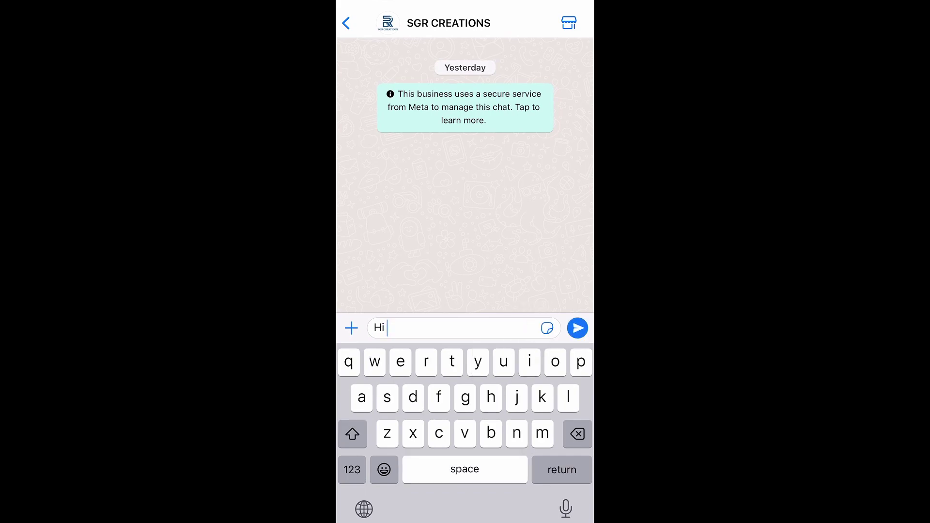
{"action": "left_click", "coordinate": [578, 328]}
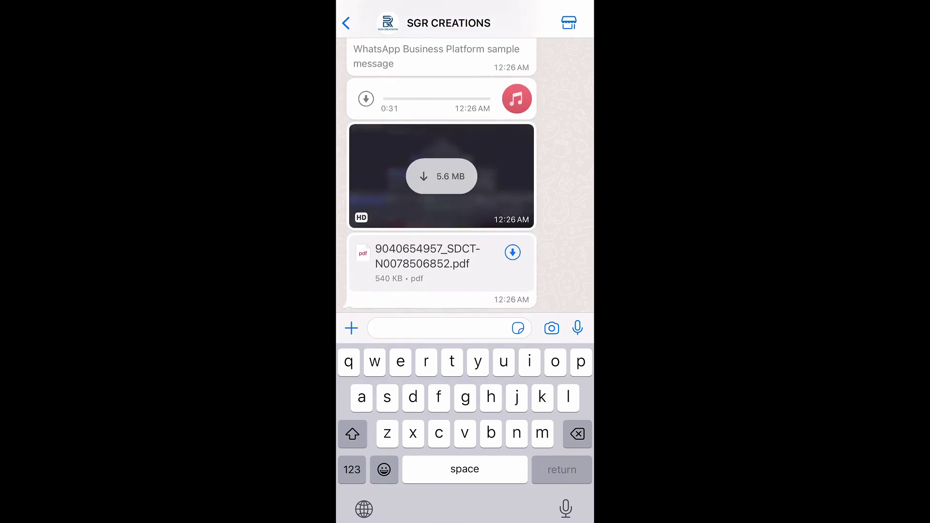
- Examine the bot's replies in the chat, from the welcome text and media files to the interactive message with reply buttons
{"action": "scroll", "coordinate": [440, 175], "scroll_direction": "up", "scroll_amount": 15}
{"action": "scroll", "coordinate": [441, 174], "scroll_direction": "down", "scroll_amount": 5}
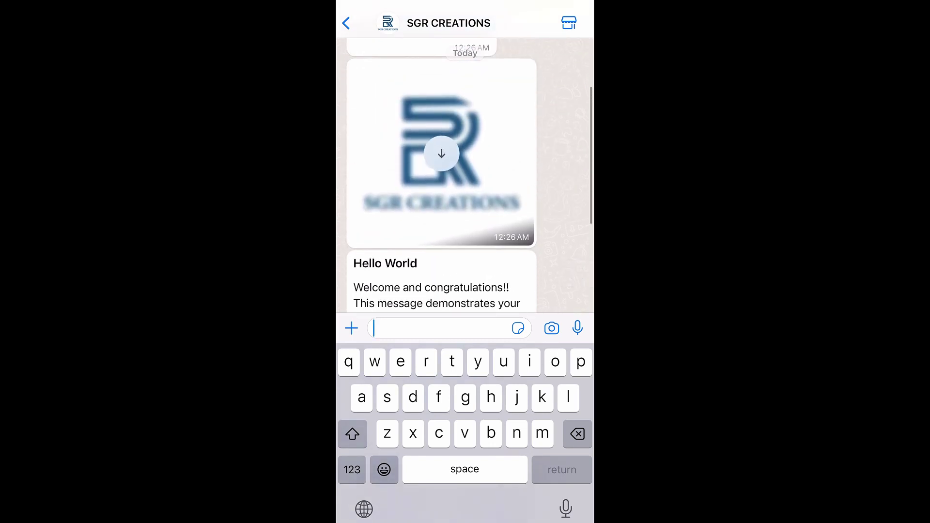
{"action": "scroll", "coordinate": [441, 174], "scroll_direction": "up", "scroll_amount": 3}
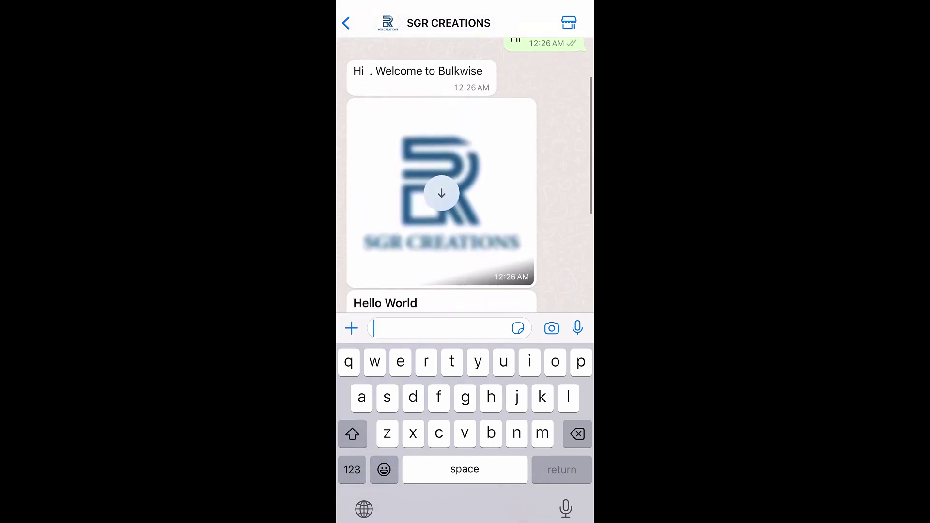
{"action": "scroll", "coordinate": [441, 174], "scroll_direction": "down", "scroll_amount": 4}
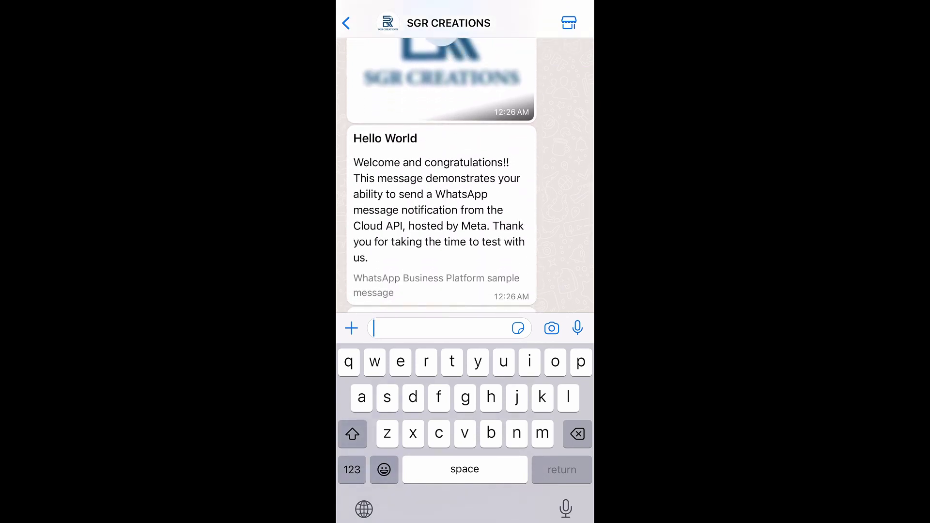
{"action": "scroll", "coordinate": [441, 174], "scroll_direction": "down", "scroll_amount": 3}
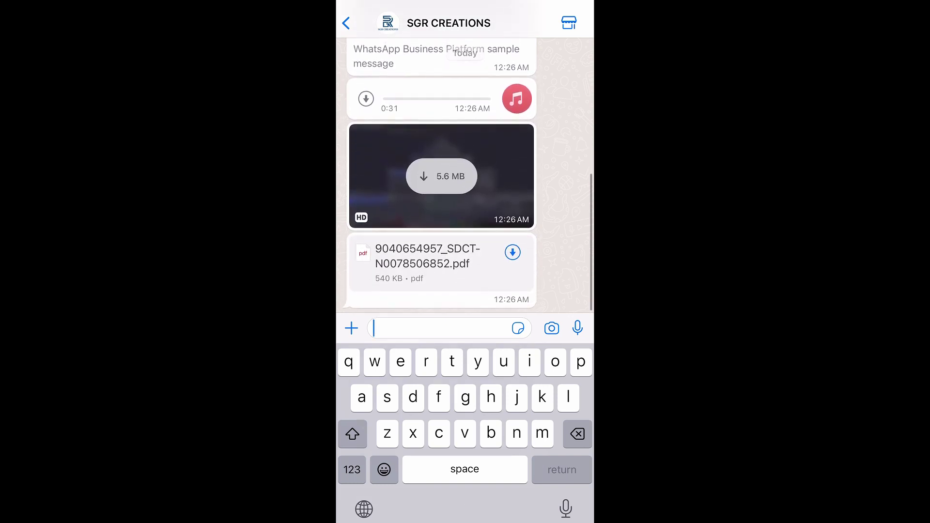
{"action": "scroll", "coordinate": [465, 174], "scroll_direction": "up", "scroll_amount": 1}
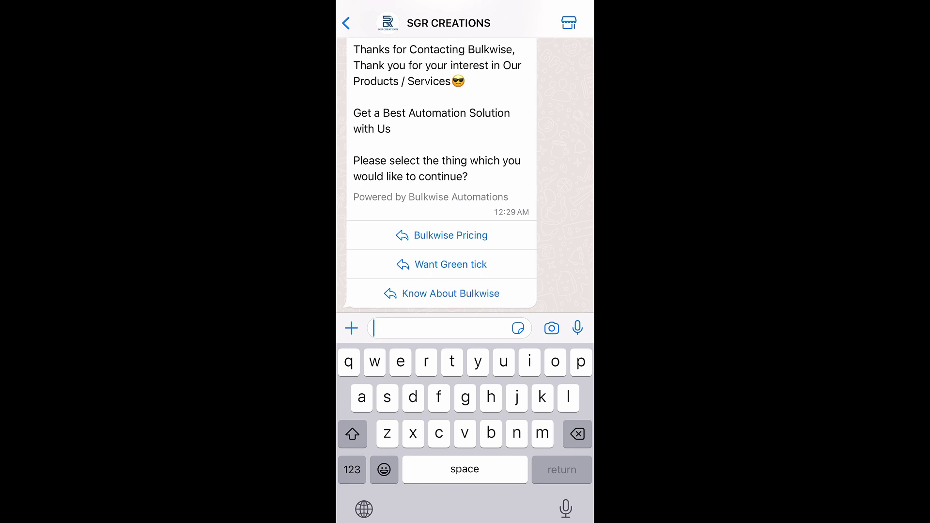
{"action": "scroll", "coordinate": [441, 175], "scroll_direction": "up", "scroll_amount": 10}
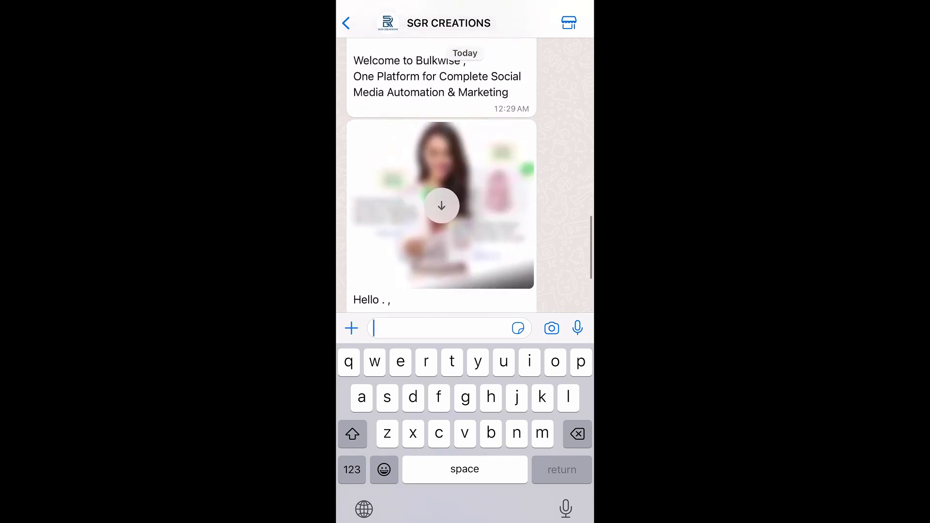
{"action": "scroll", "coordinate": [441, 174], "scroll_direction": "down", "scroll_amount": 1}
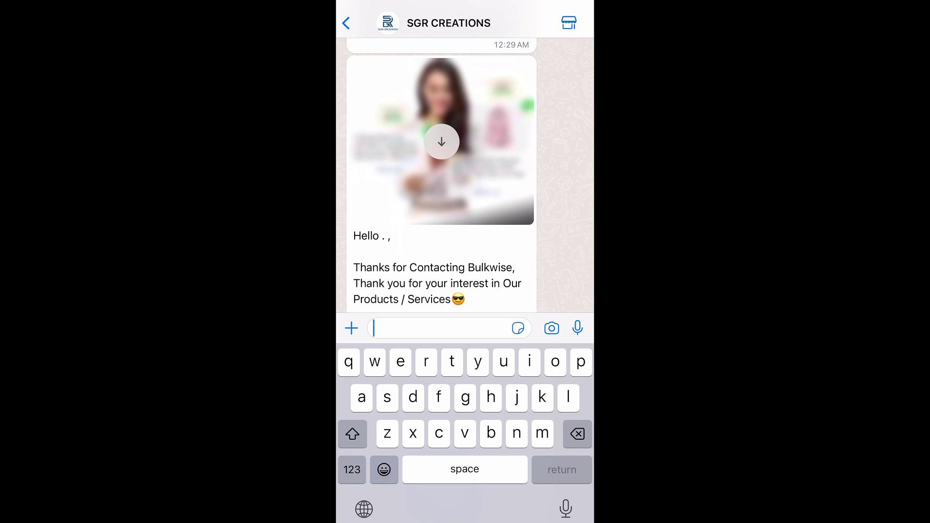
{"action": "scroll", "coordinate": [440, 175], "scroll_direction": "down", "scroll_amount": 5}
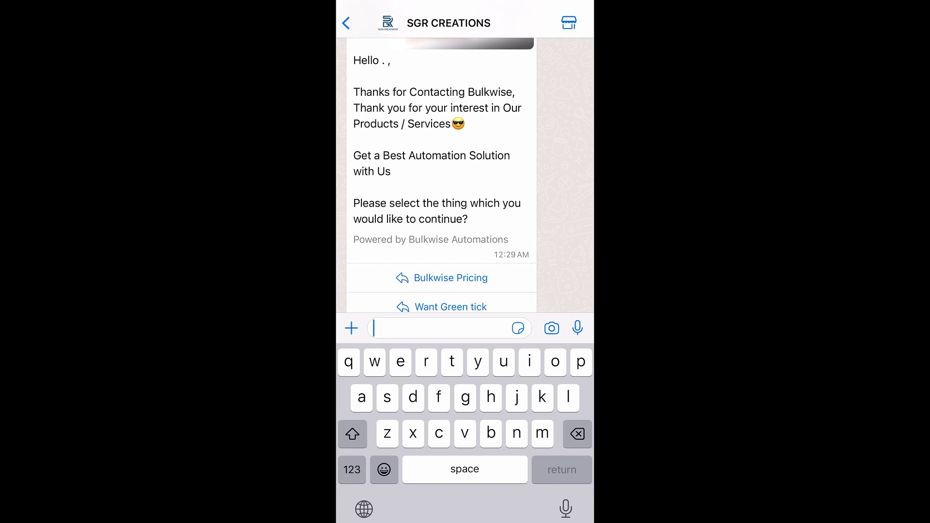
- Answer the interactive message with the Bulkwise Pricing reply and the Want Green tick reply
{"action": "scroll", "coordinate": [441, 175], "scroll_direction": "down", "scroll_amount": 2}
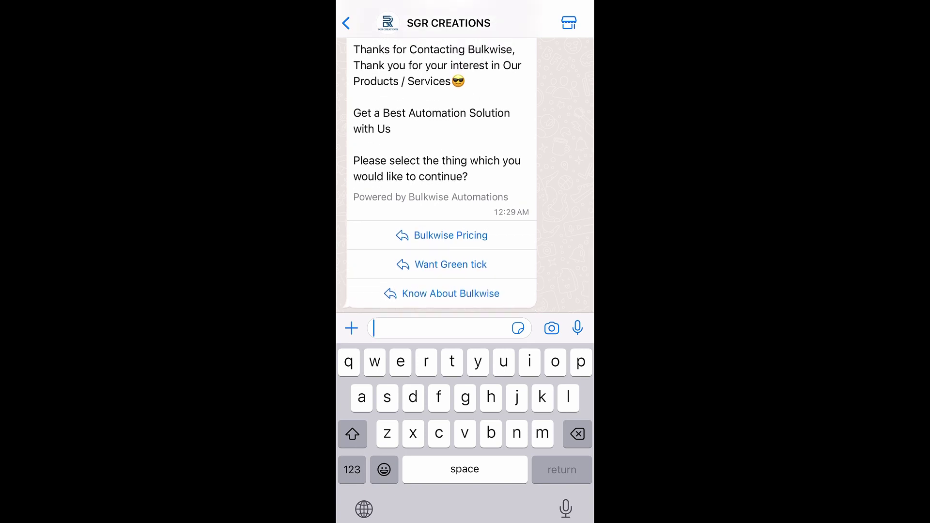
{"action": "left_click", "coordinate": [450, 235]}
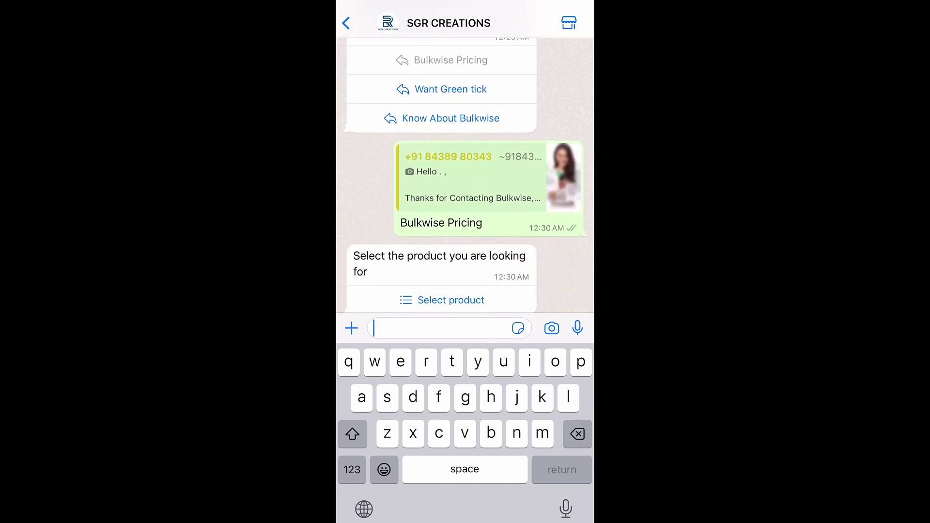
{"action": "left_click", "coordinate": [450, 83]}
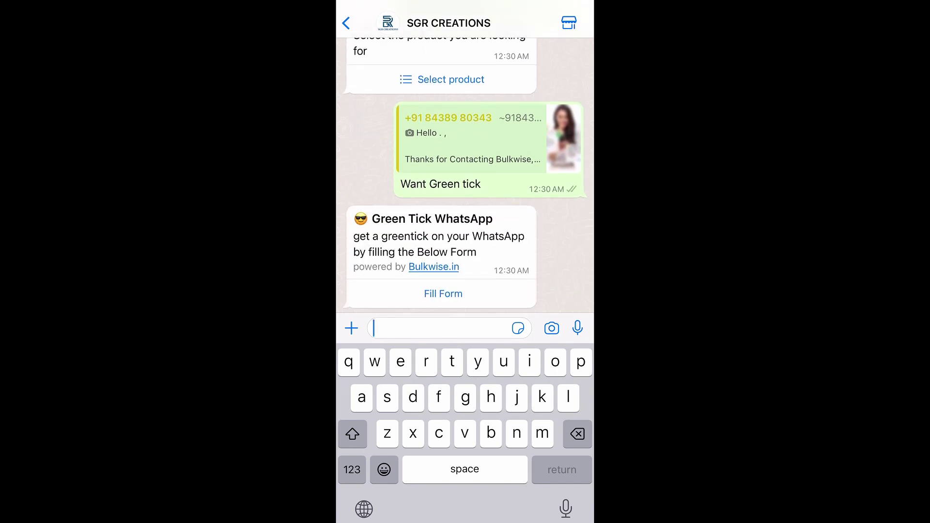
- Review the bot's follow-up replies to the chosen options, leaving and reopening the SGR CREATIONS chat
{"action": "scroll", "coordinate": [465, 175], "scroll_direction": "up", "scroll_amount": 3}
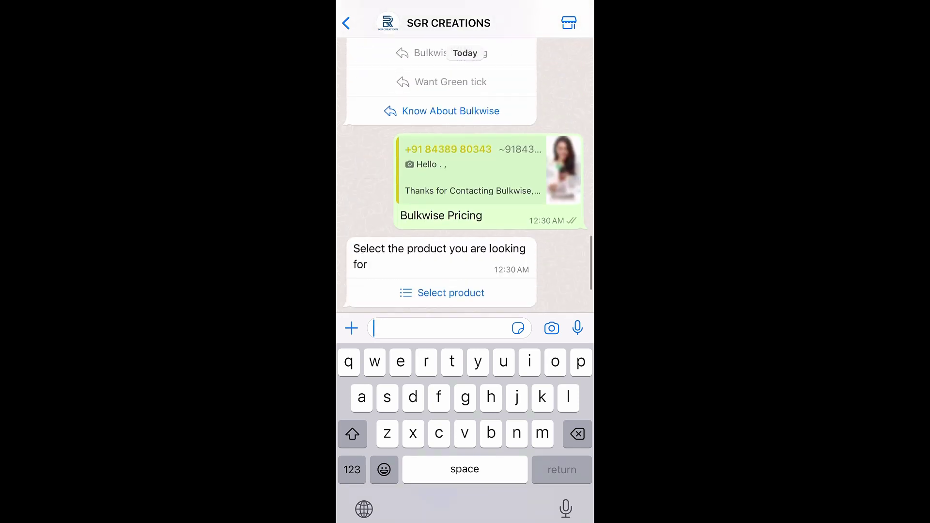
{"action": "scroll", "coordinate": [465, 174], "scroll_direction": "down", "scroll_amount": 5}
{"action": "scroll", "coordinate": [465, 175], "scroll_direction": "up", "scroll_amount": 5}
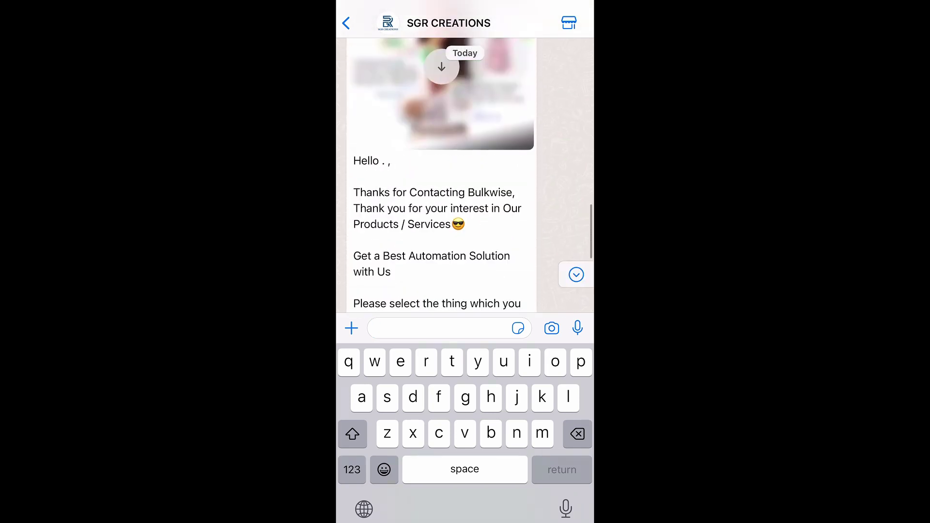
{"action": "left_click", "coordinate": [346, 23]}
{"action": "left_click", "coordinate": [465, 66]}
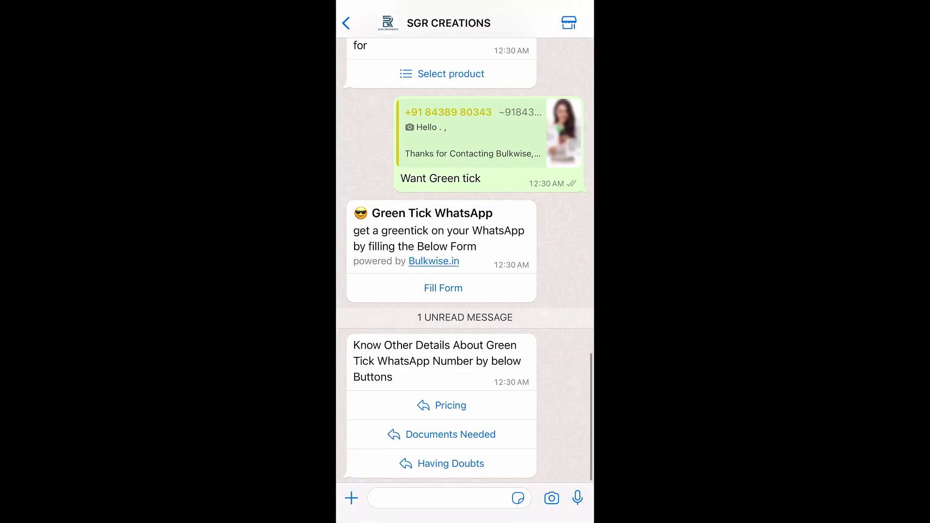